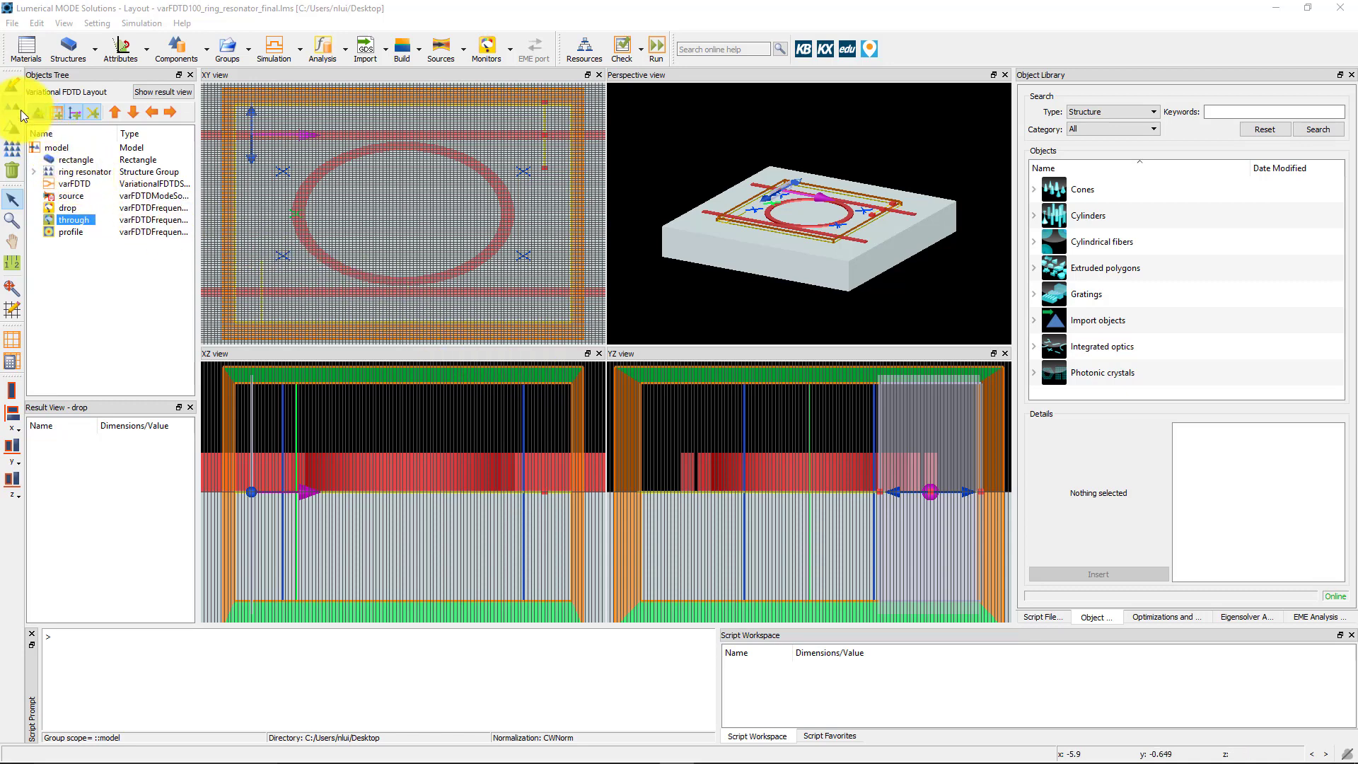
Duplicate the through monitor, rename the copy 'in' and move it to x = -4.2 µm
click(12, 109)
click(12, 87)
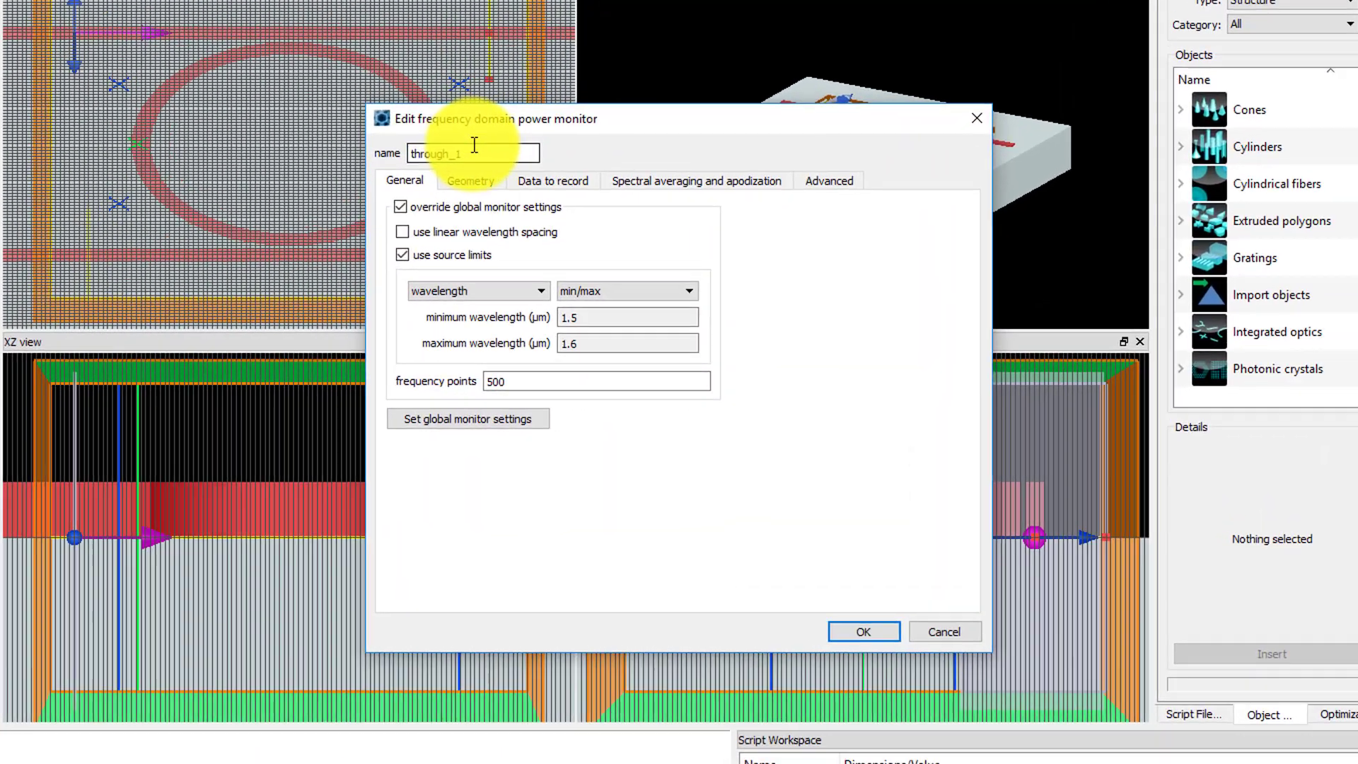
drag(500, 205, 447, 216)
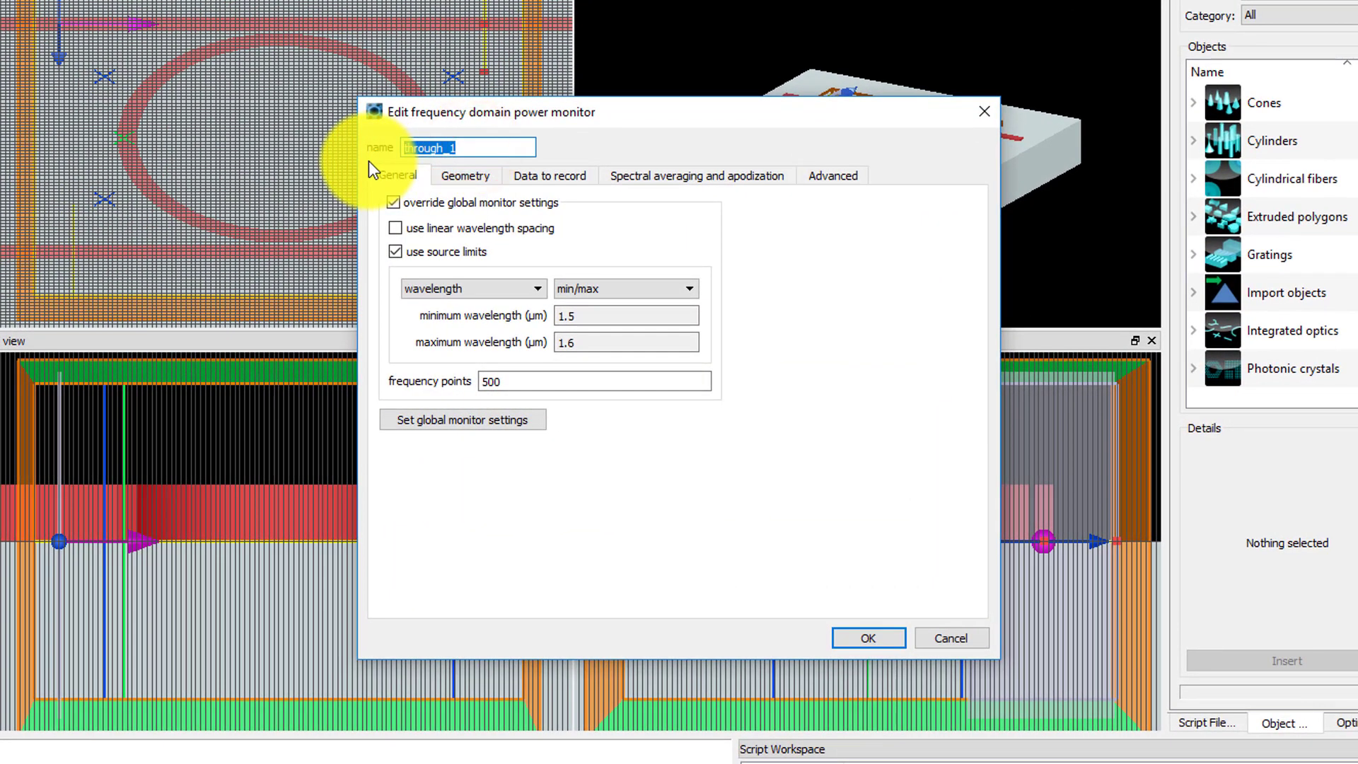
text(in)
click(447, 181)
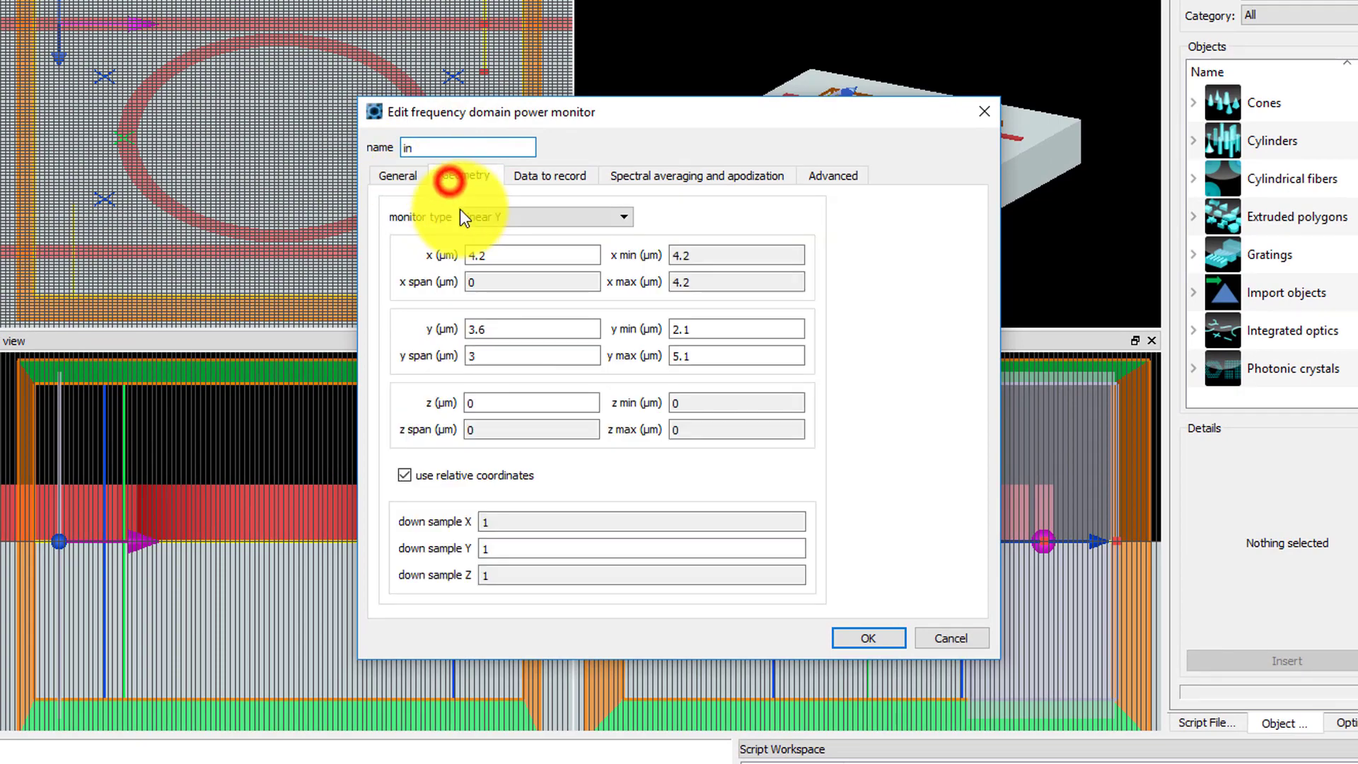
click(471, 256)
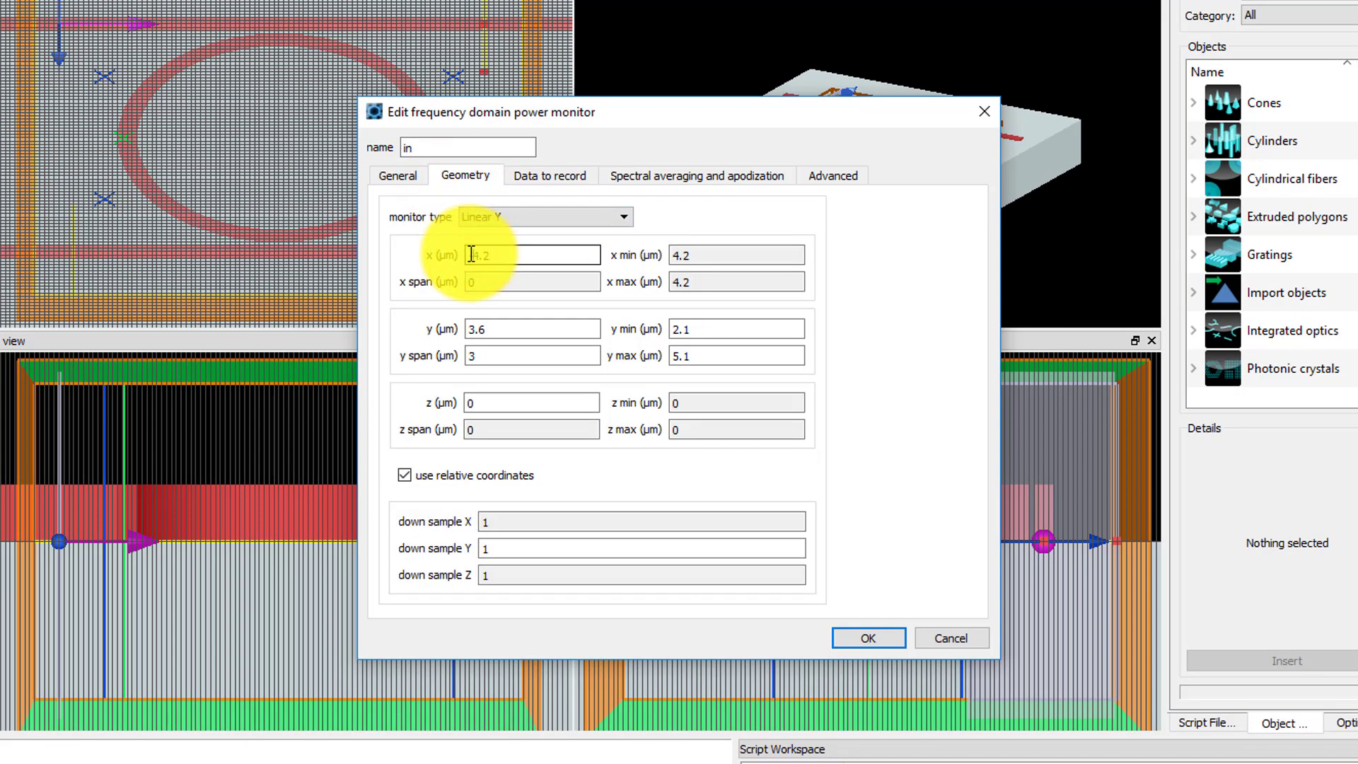
text(-)
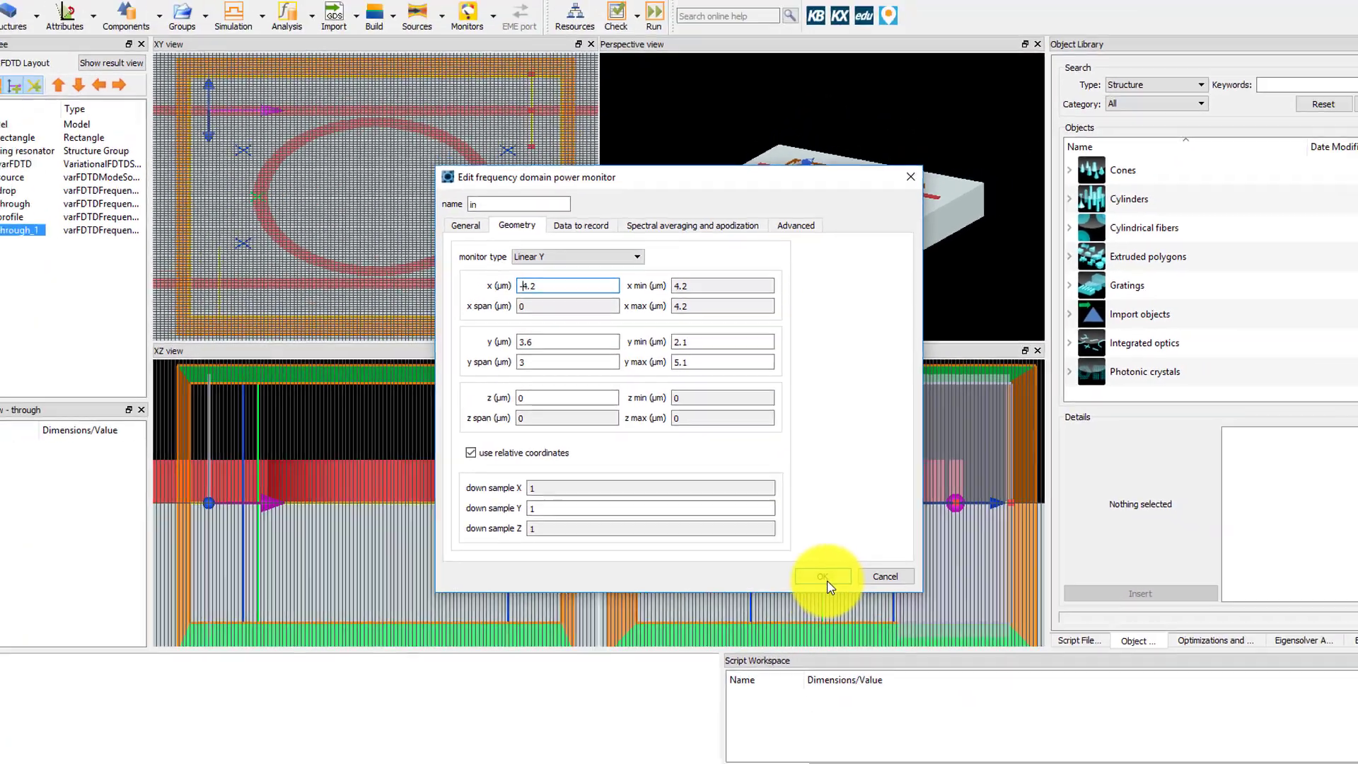
click(868, 638)
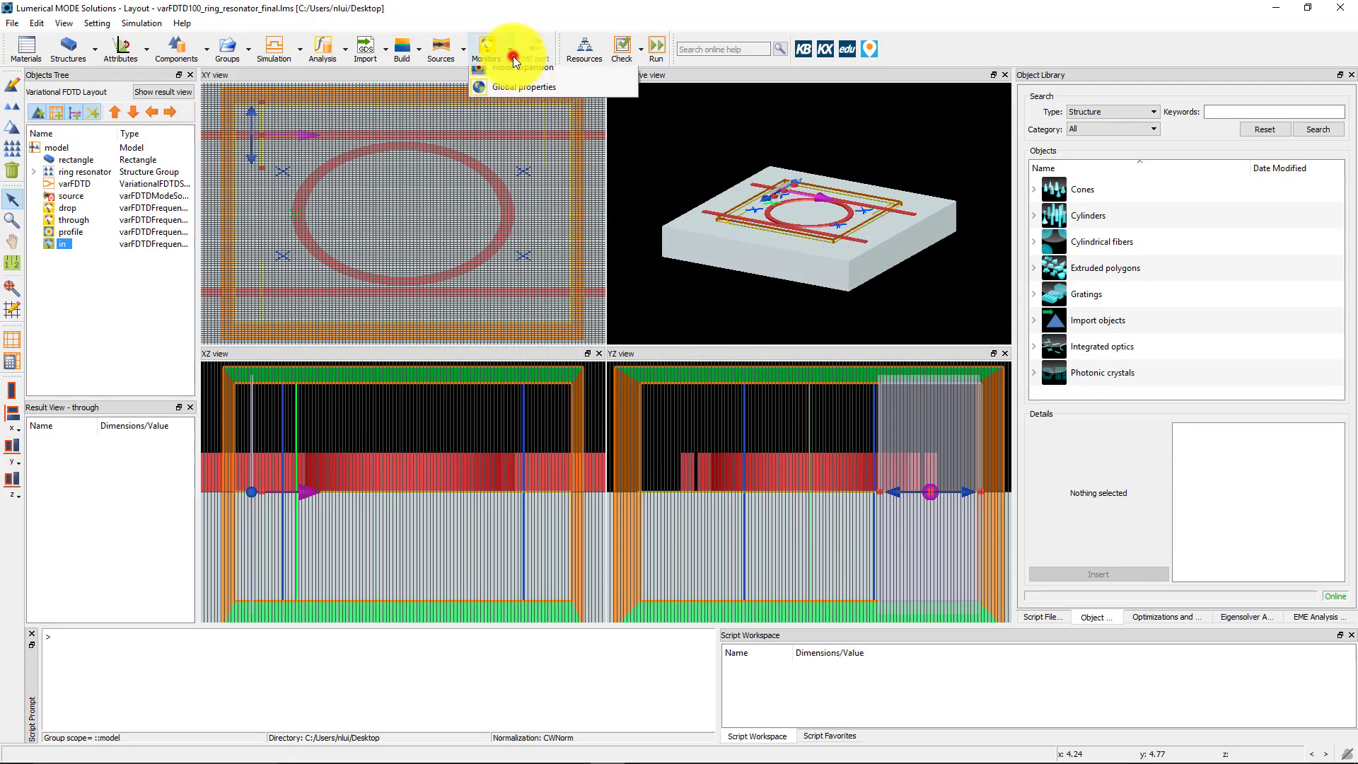
Add a mode expansion monitor at x = -4.2 µm, y = 3.6 µm with a 2 µm y span
click(509, 49)
click(535, 193)
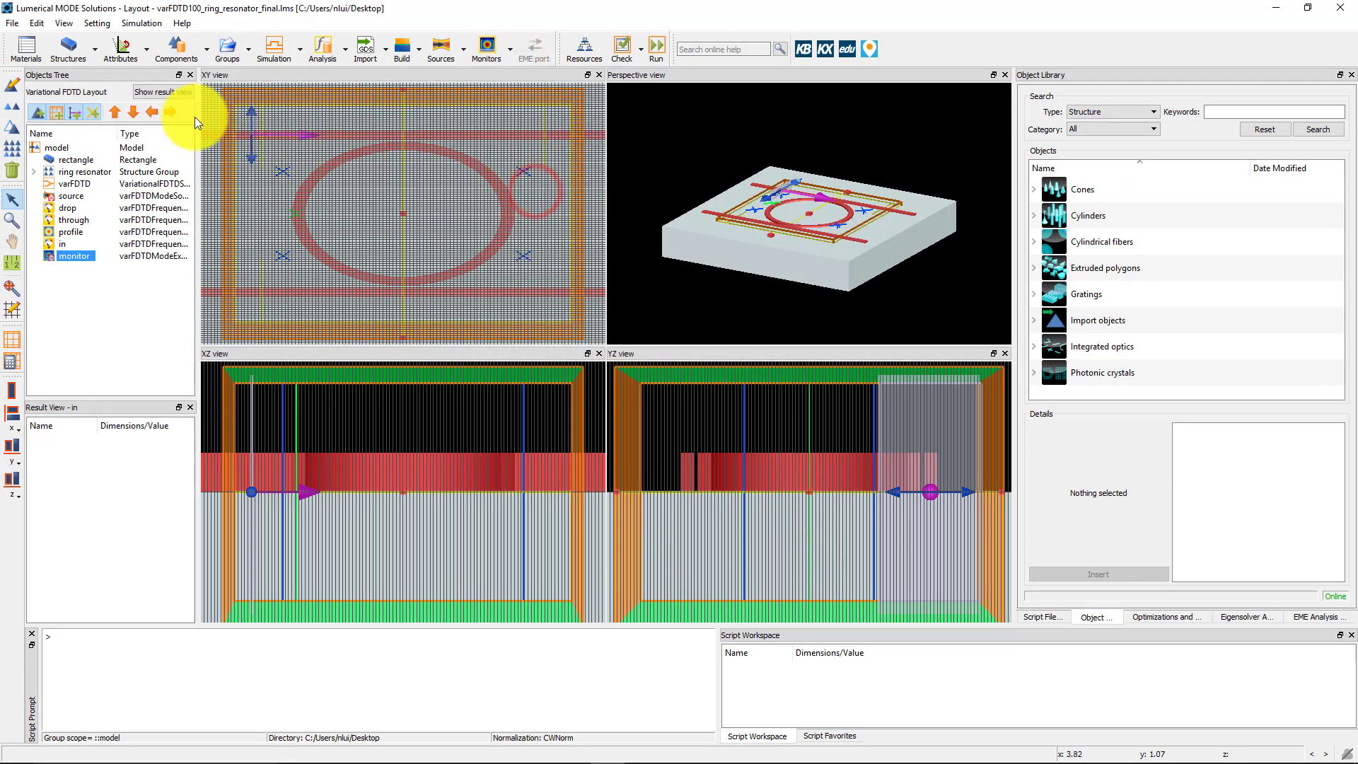
click(15, 92)
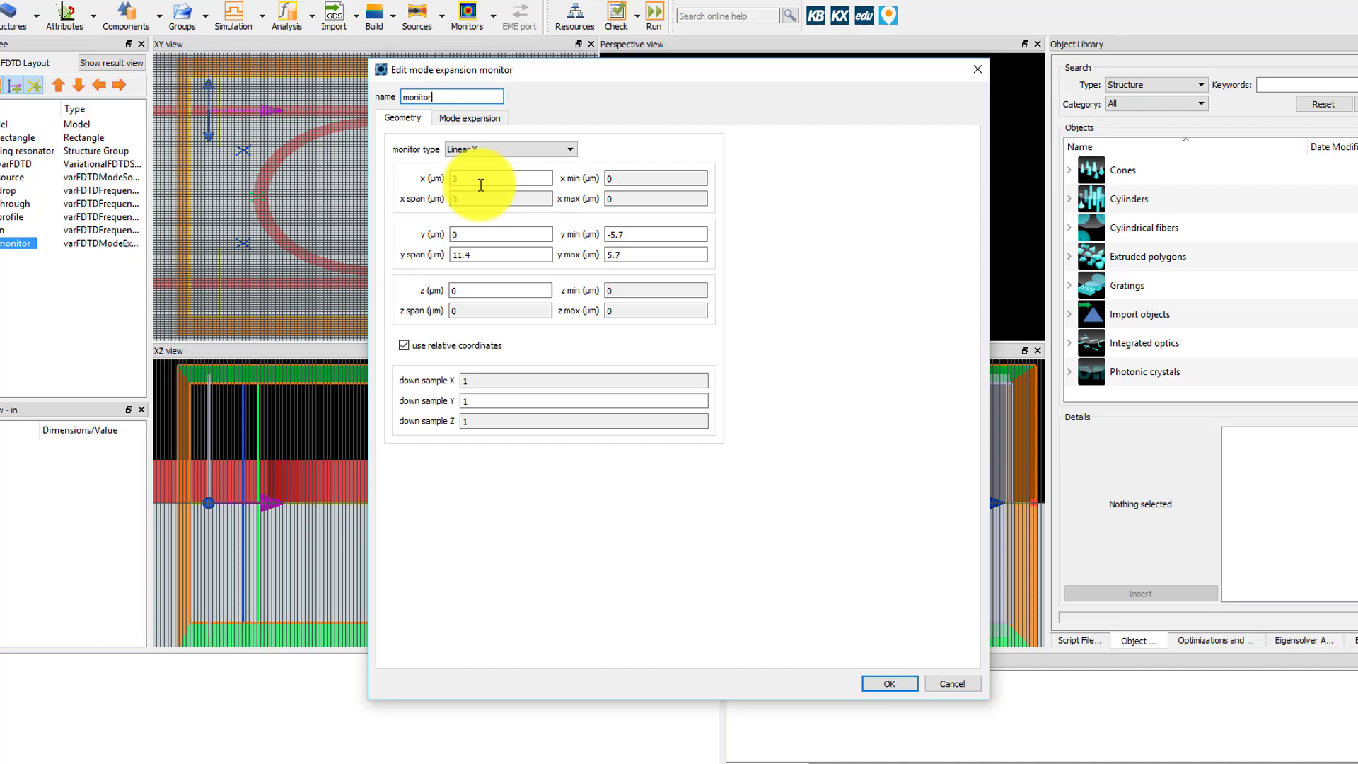
click(505, 171)
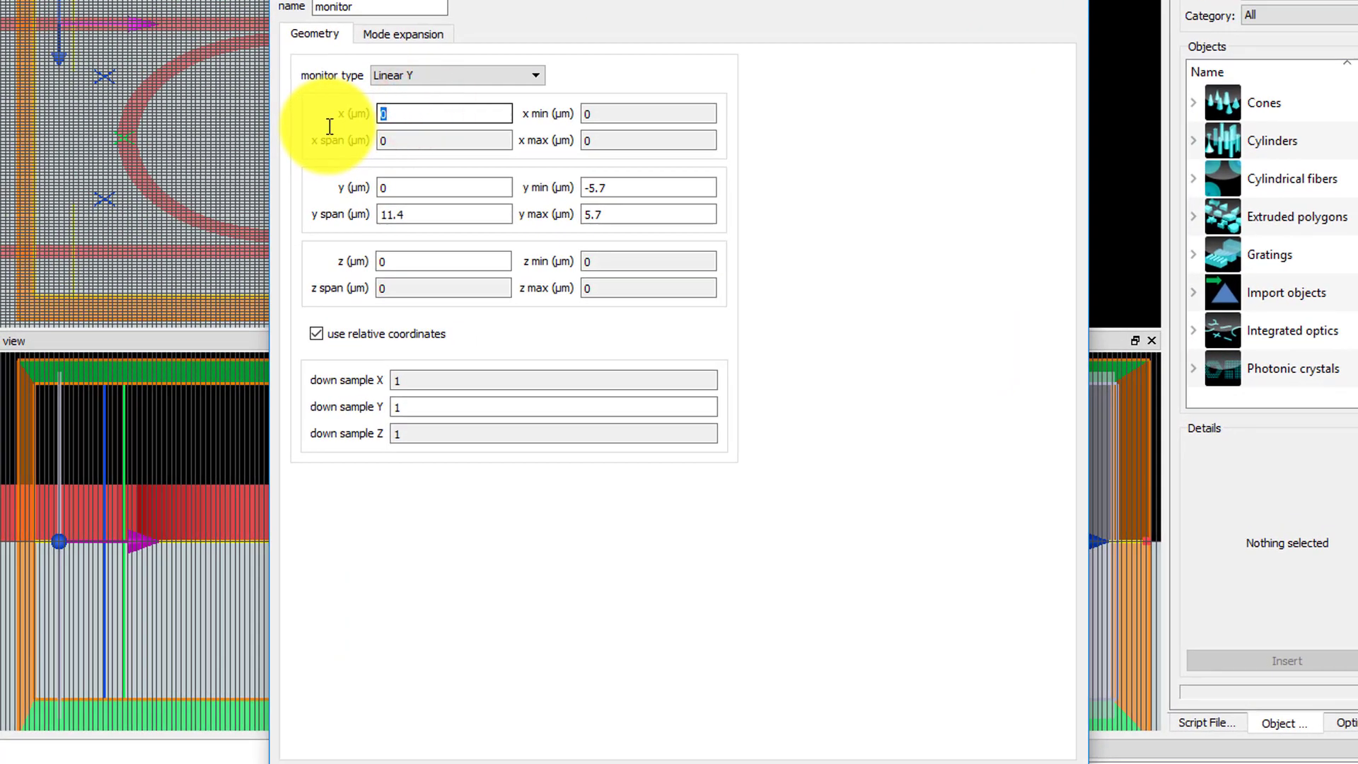
text(-4.2)
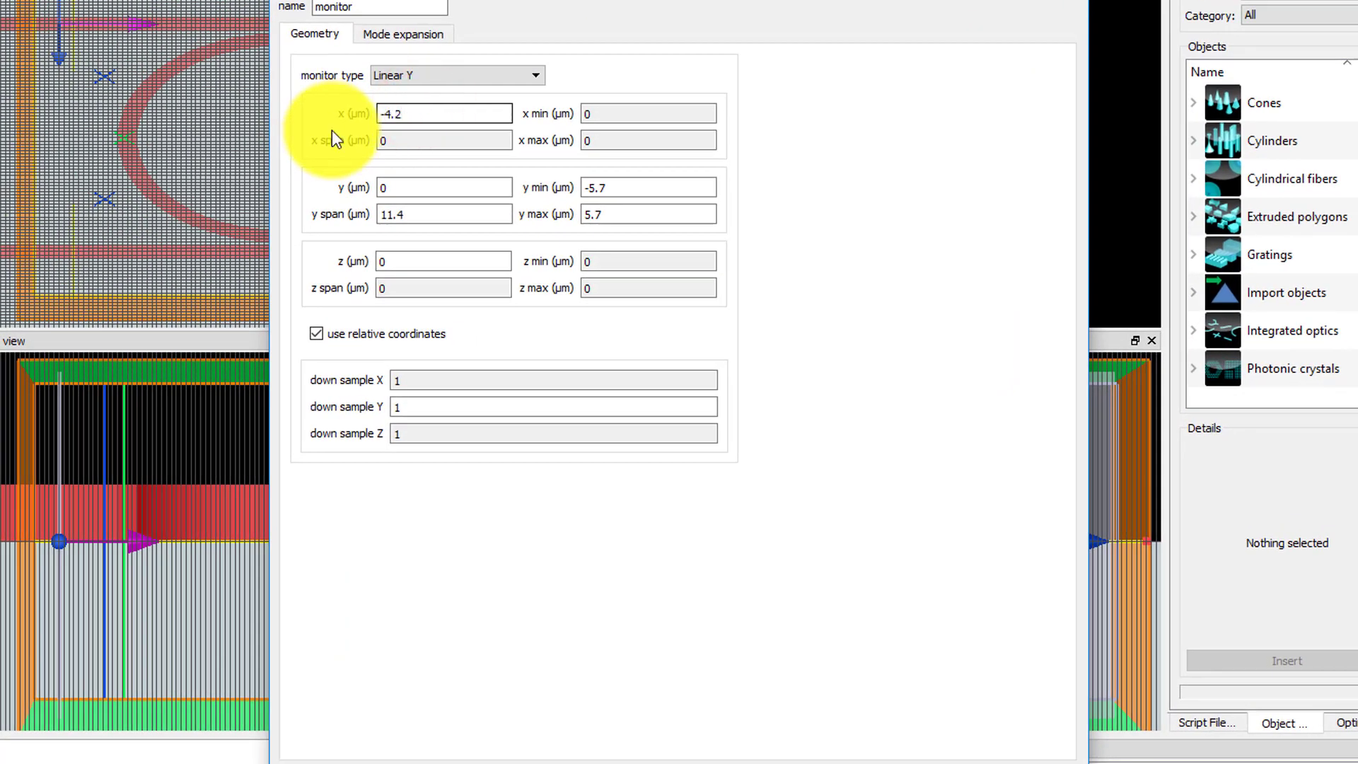
click(399, 188)
text(3.6)
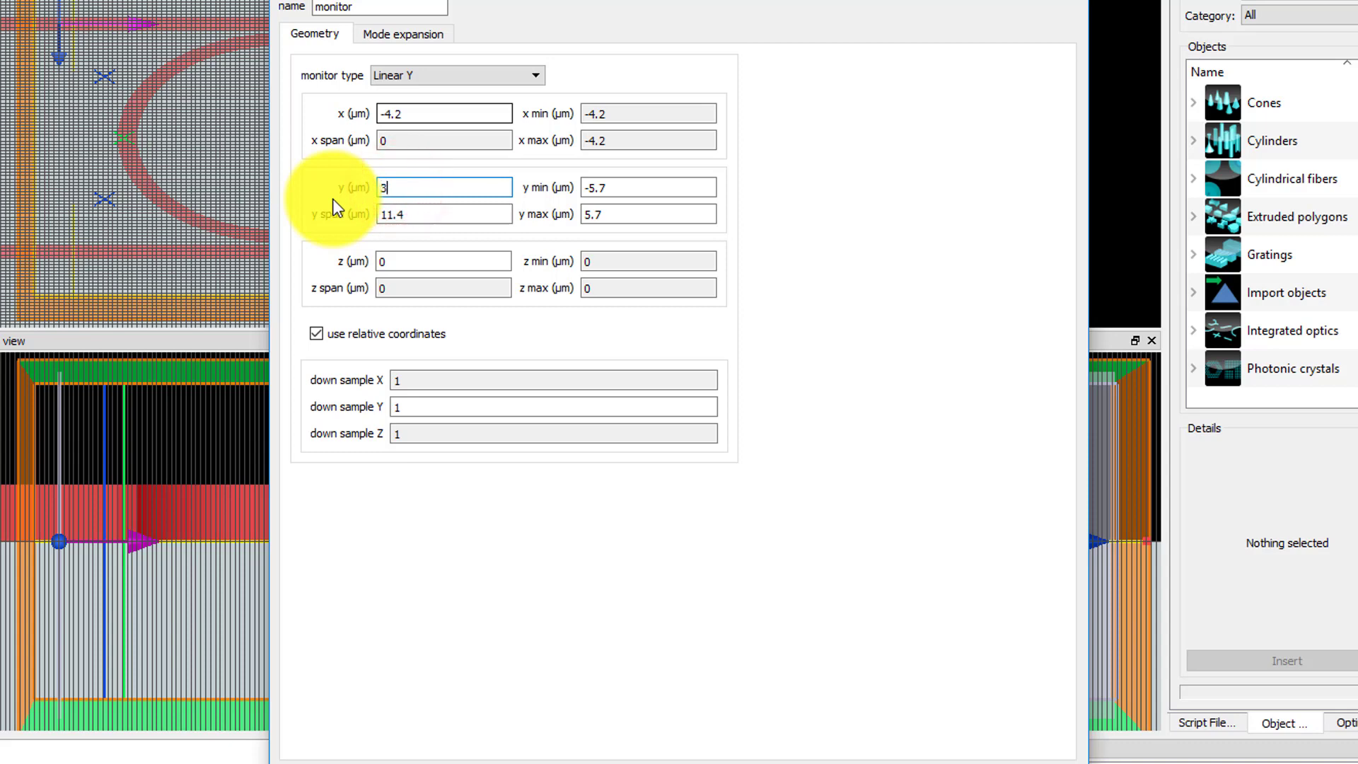
double_click(392, 215)
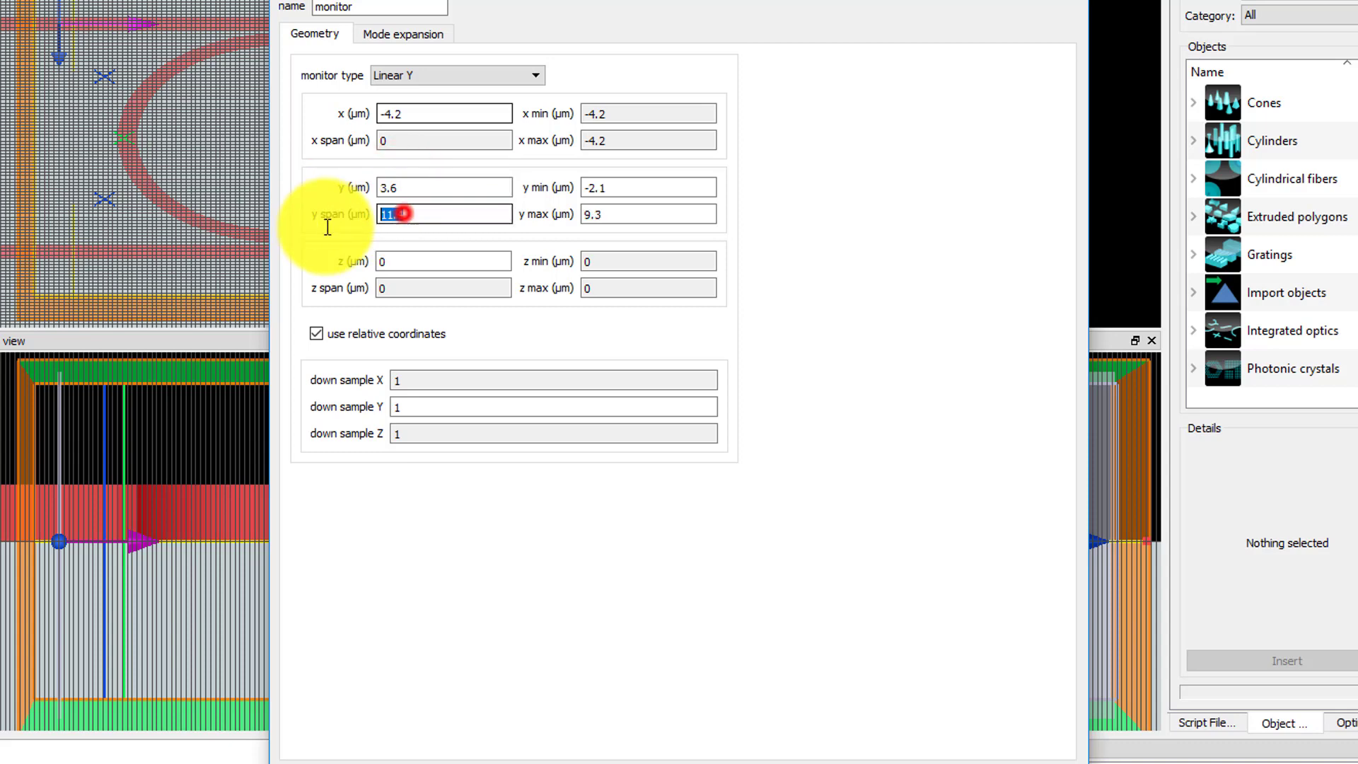
text(2)
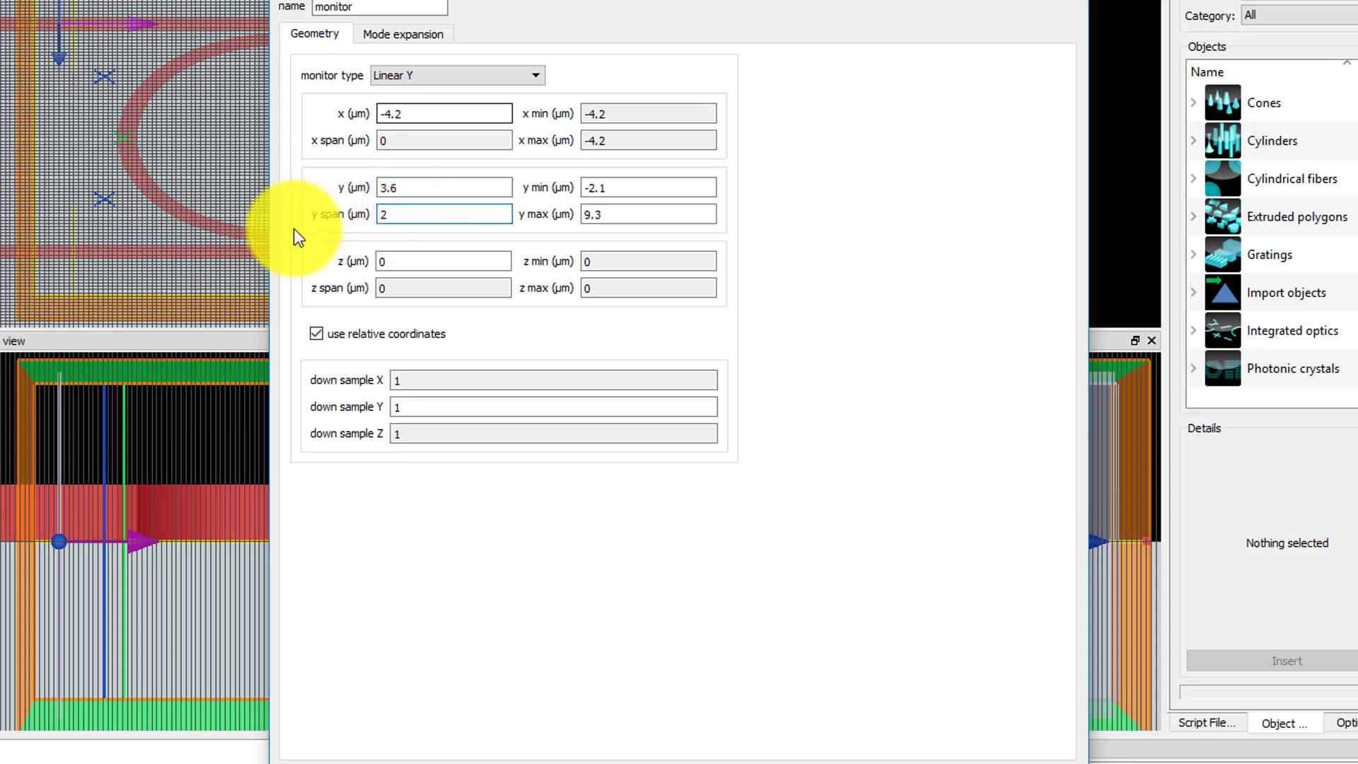
key(Return)
Enable align to frequency monitor center and add three expansion monitor rows
click(423, 32)
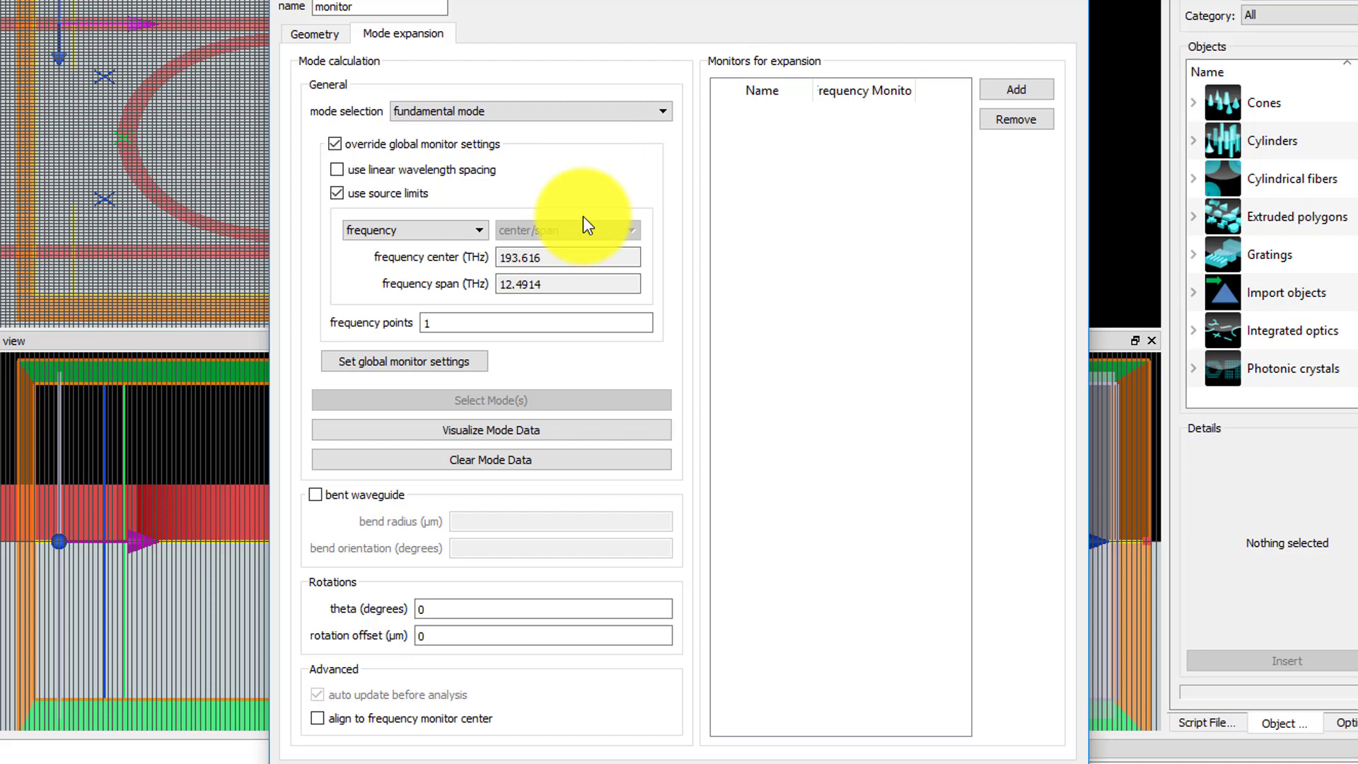
click(316, 720)
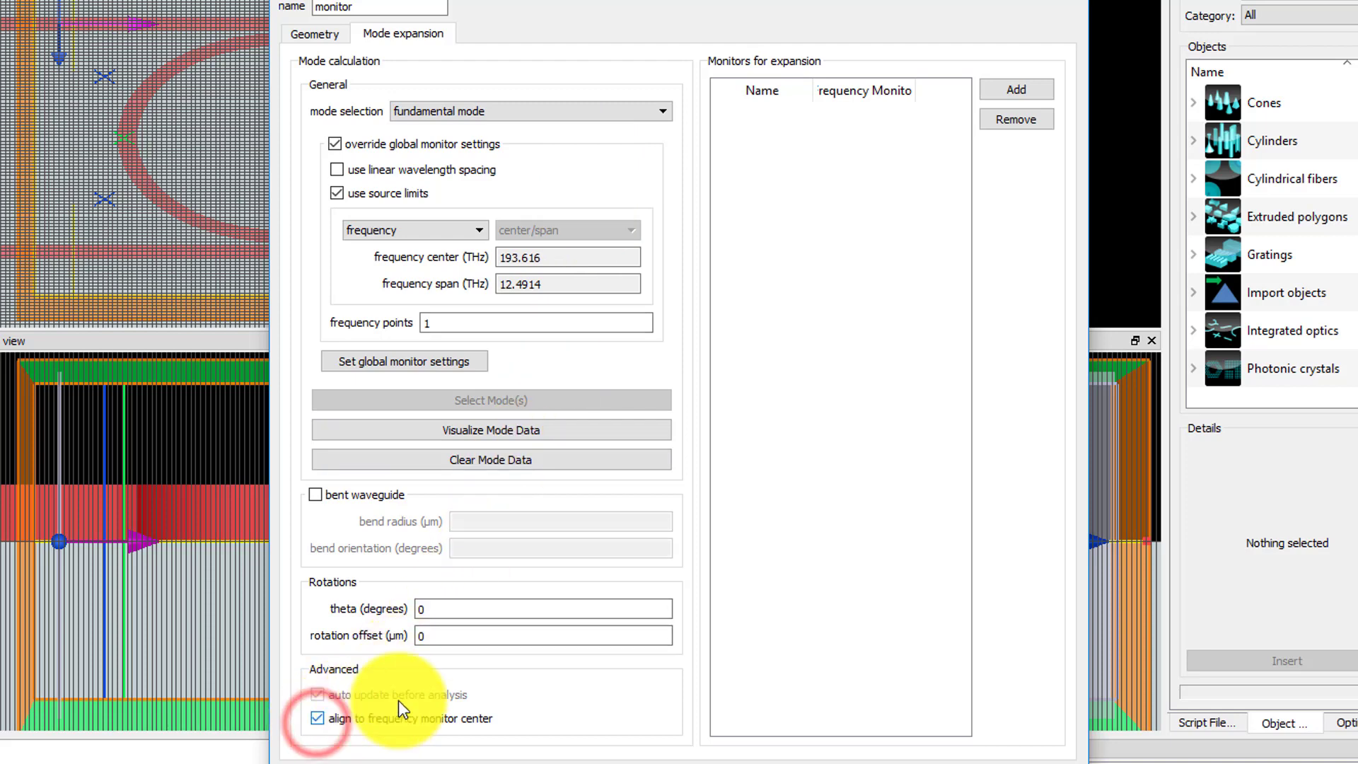
click(1037, 91)
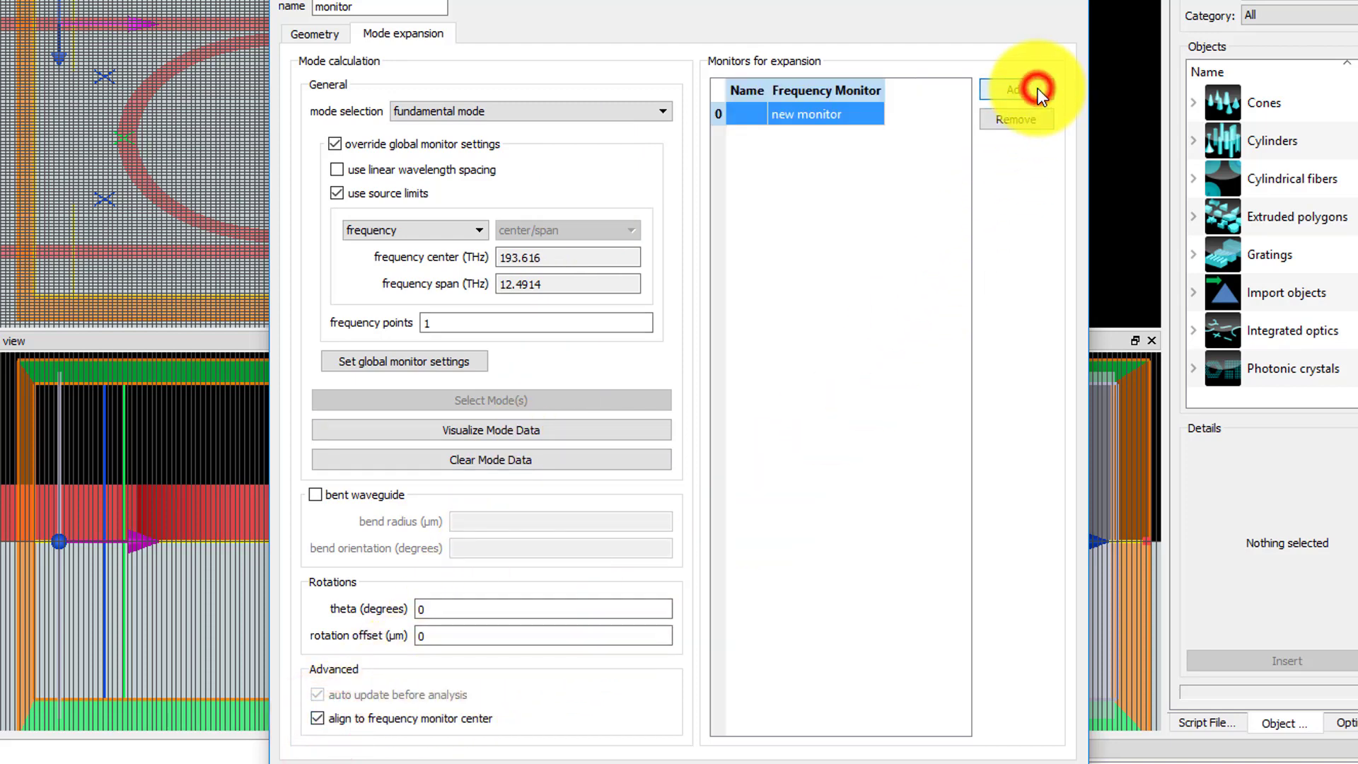
click(1037, 91)
click(1037, 90)
Name the three expansion entries in, drop and through
click(748, 116)
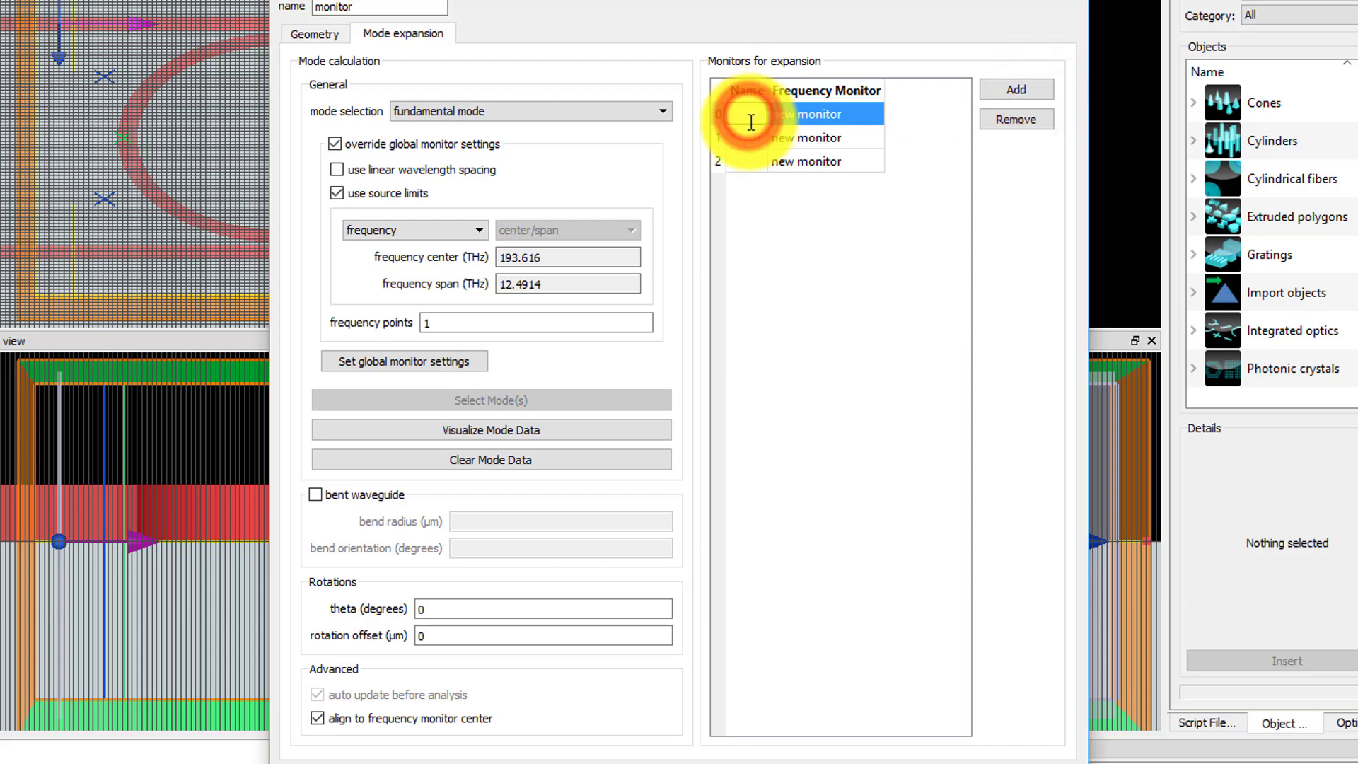
text(in)
click(752, 136)
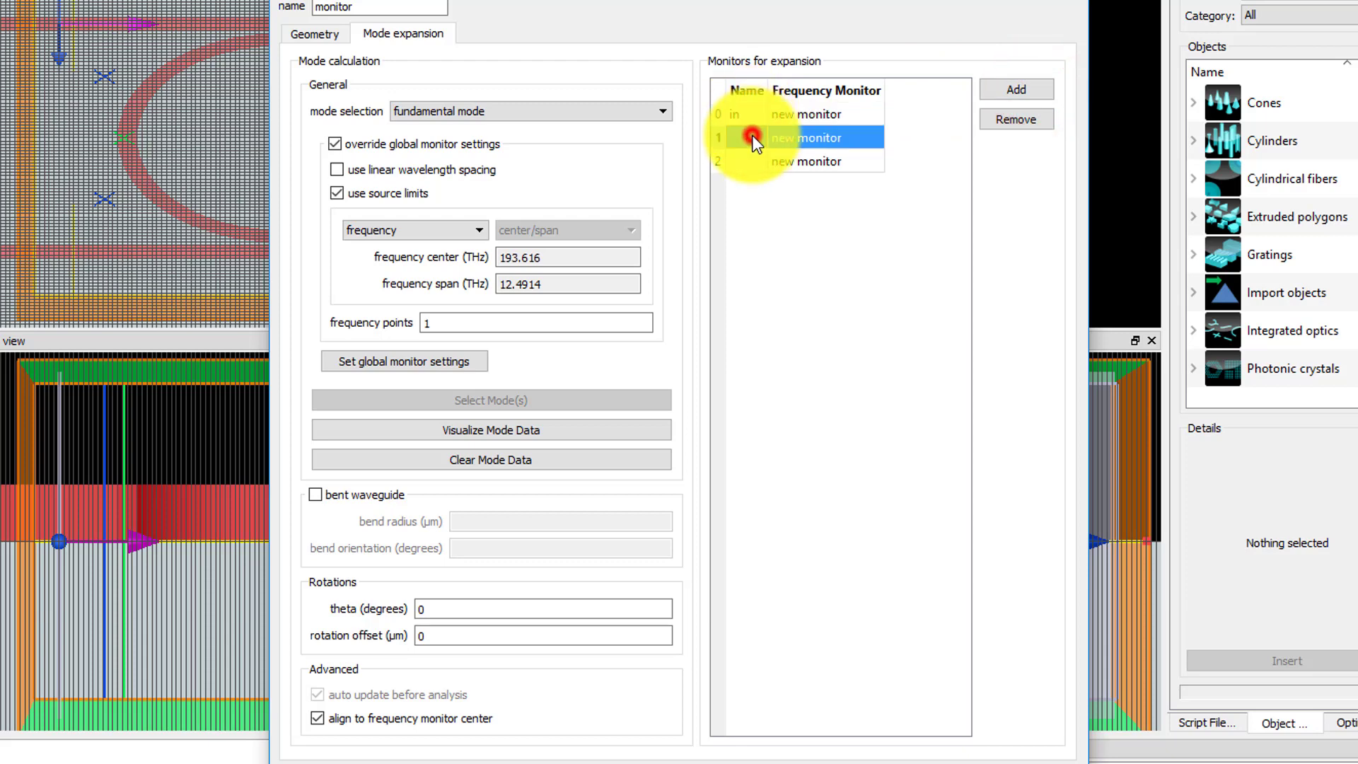
text(drop)
click(738, 161)
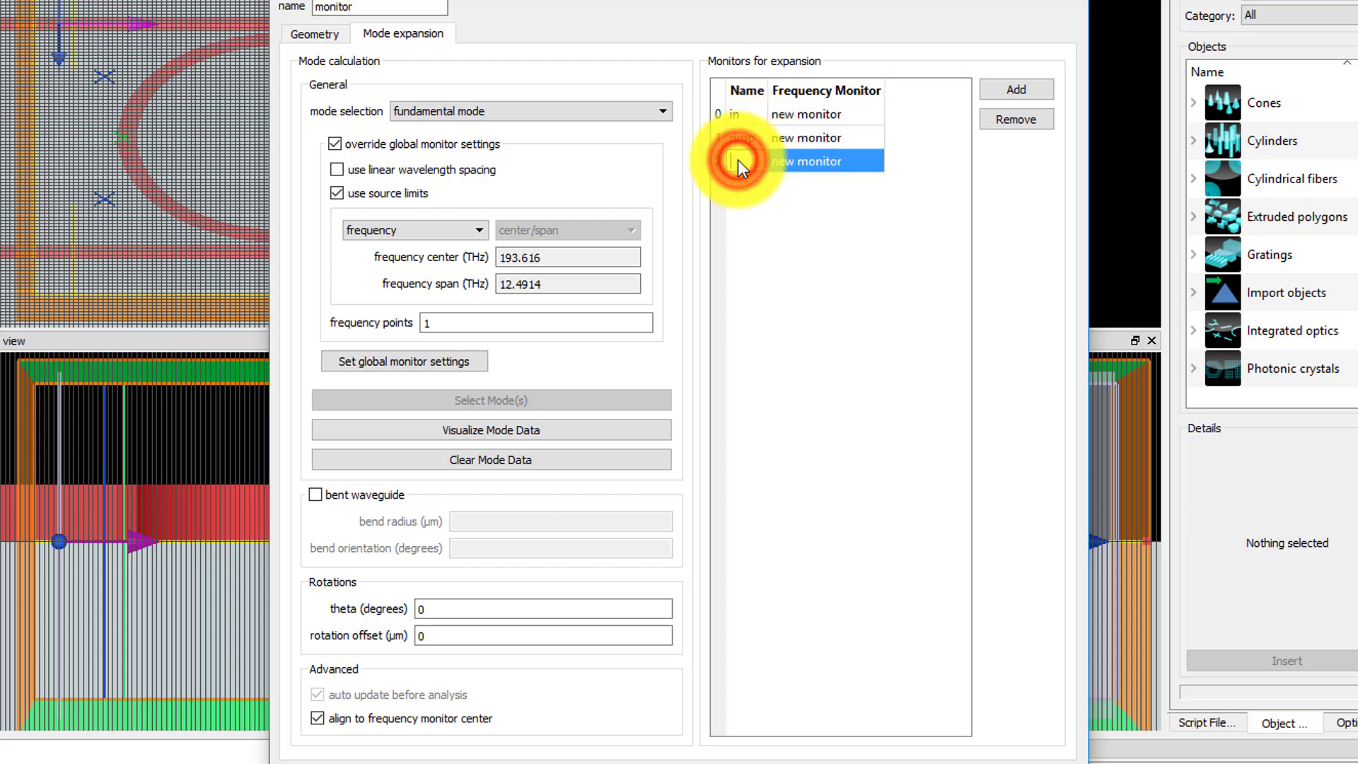
text(th)
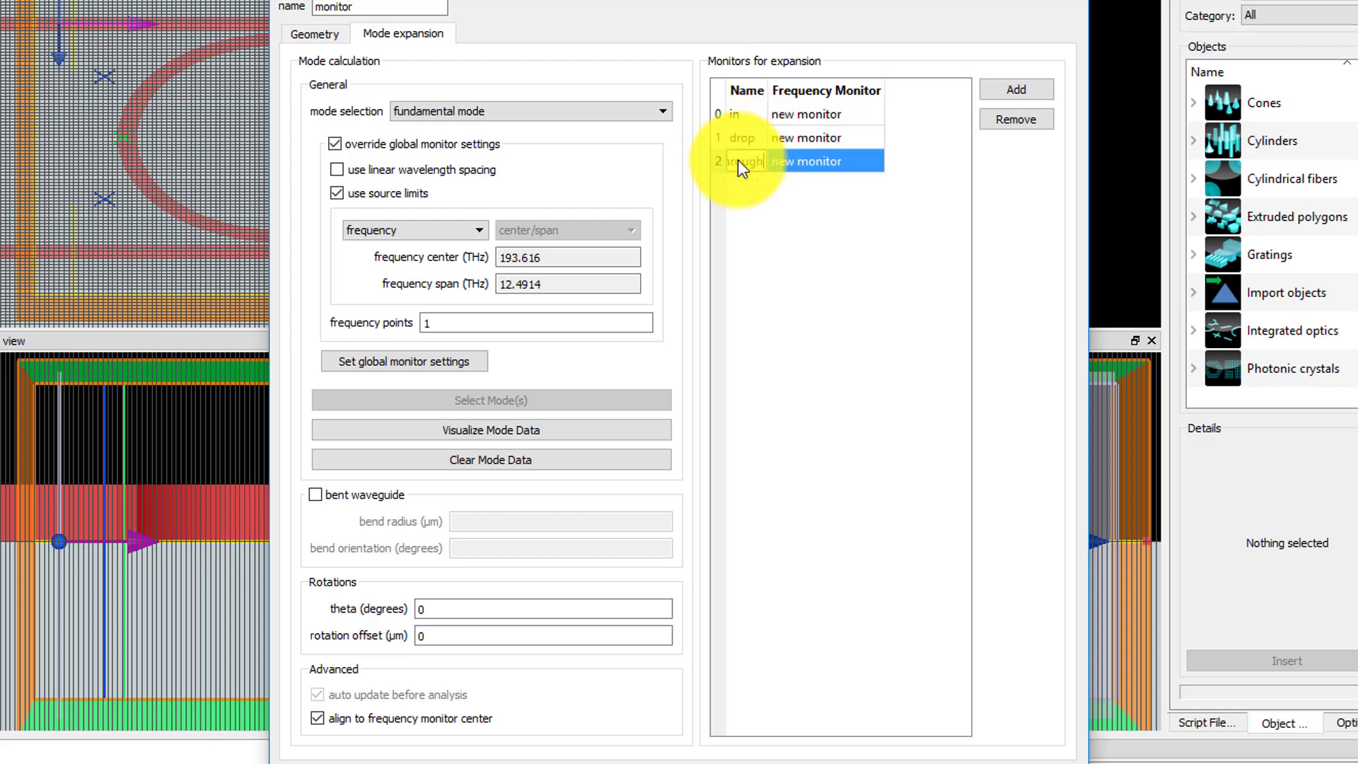
Link the in, drop and through entries to their matching frequency monitors
double_click(834, 112)
click(835, 108)
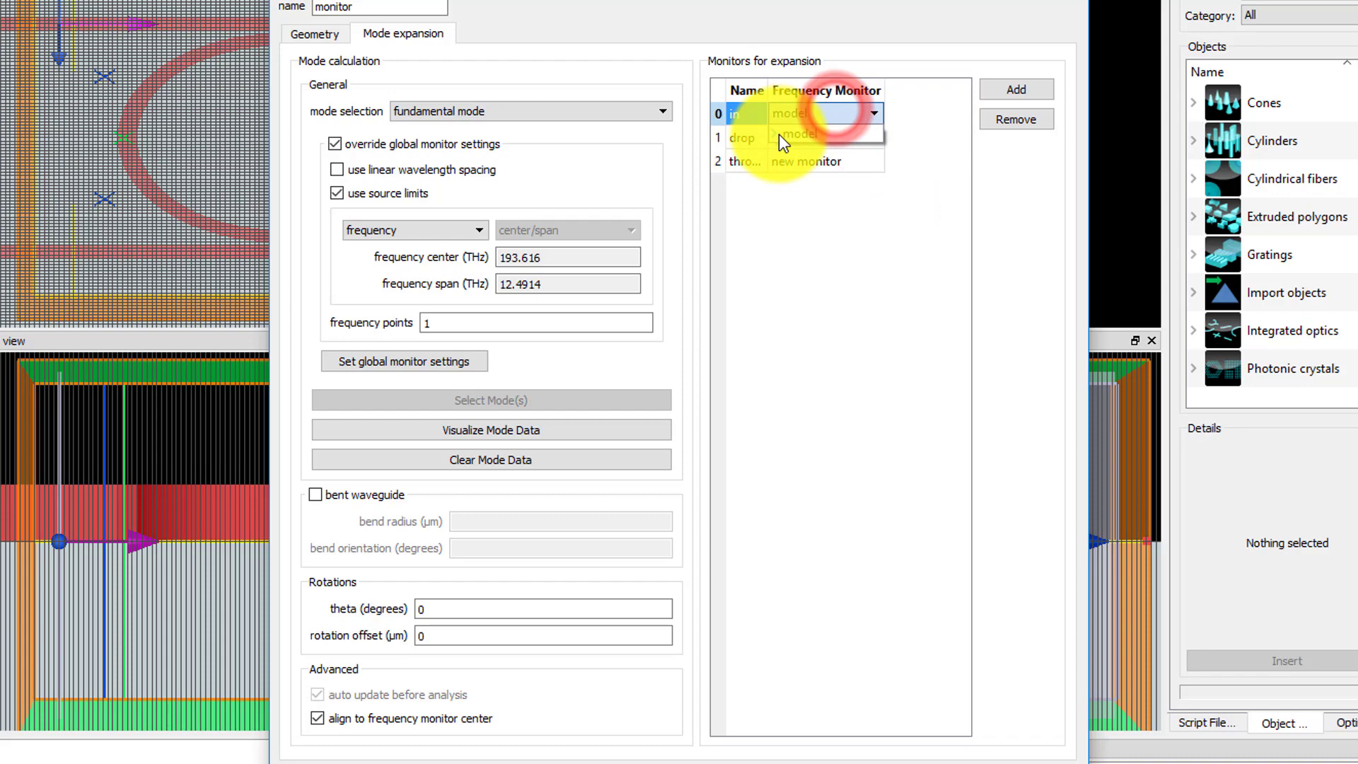
click(781, 133)
click(797, 200)
double_click(792, 134)
click(792, 136)
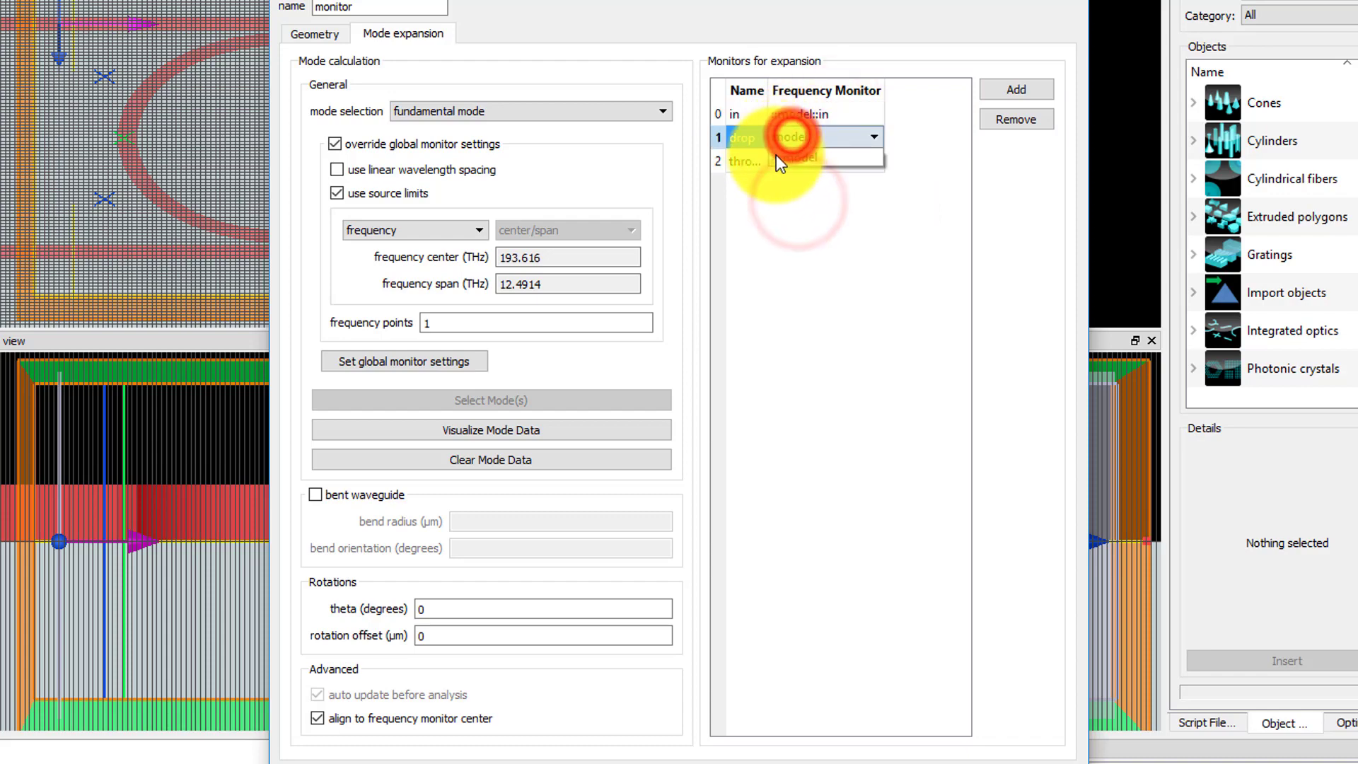
click(779, 160)
click(805, 180)
double_click(791, 161)
click(791, 161)
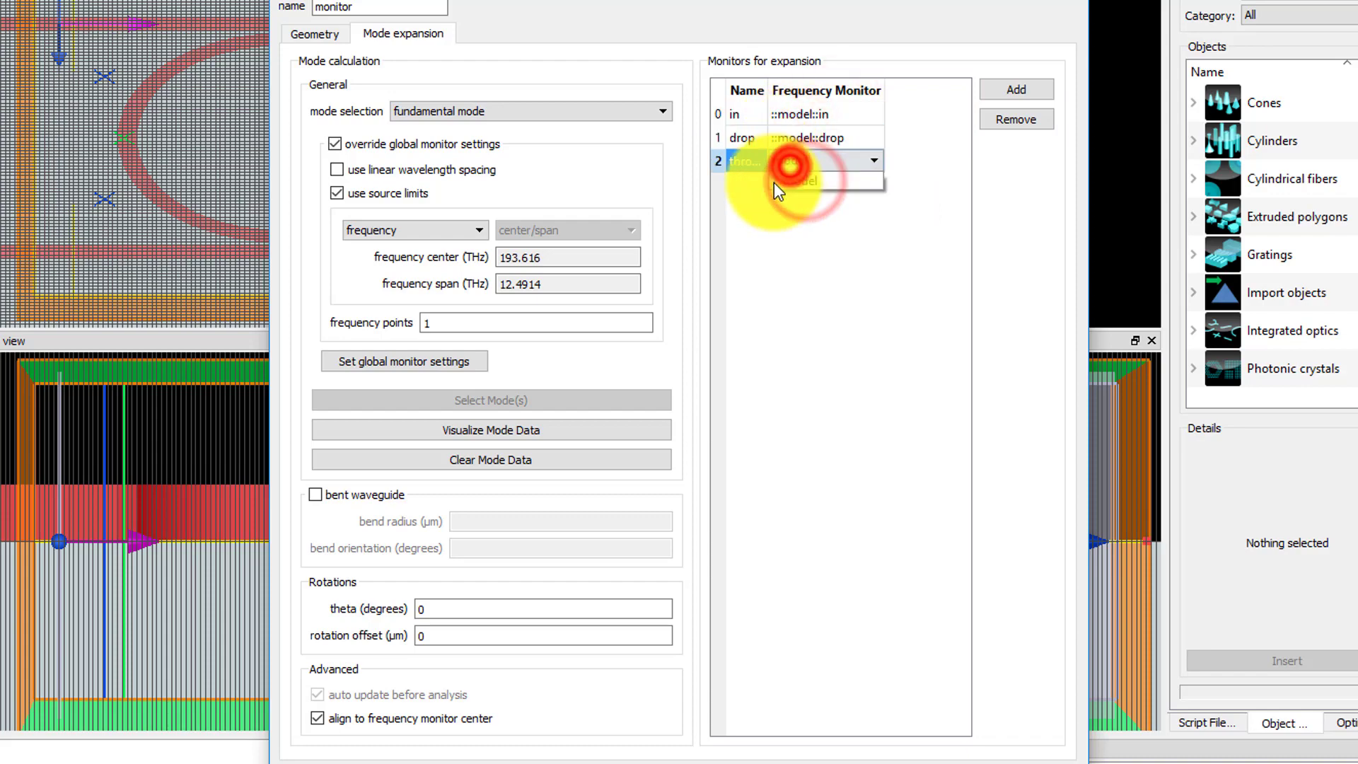
click(805, 211)
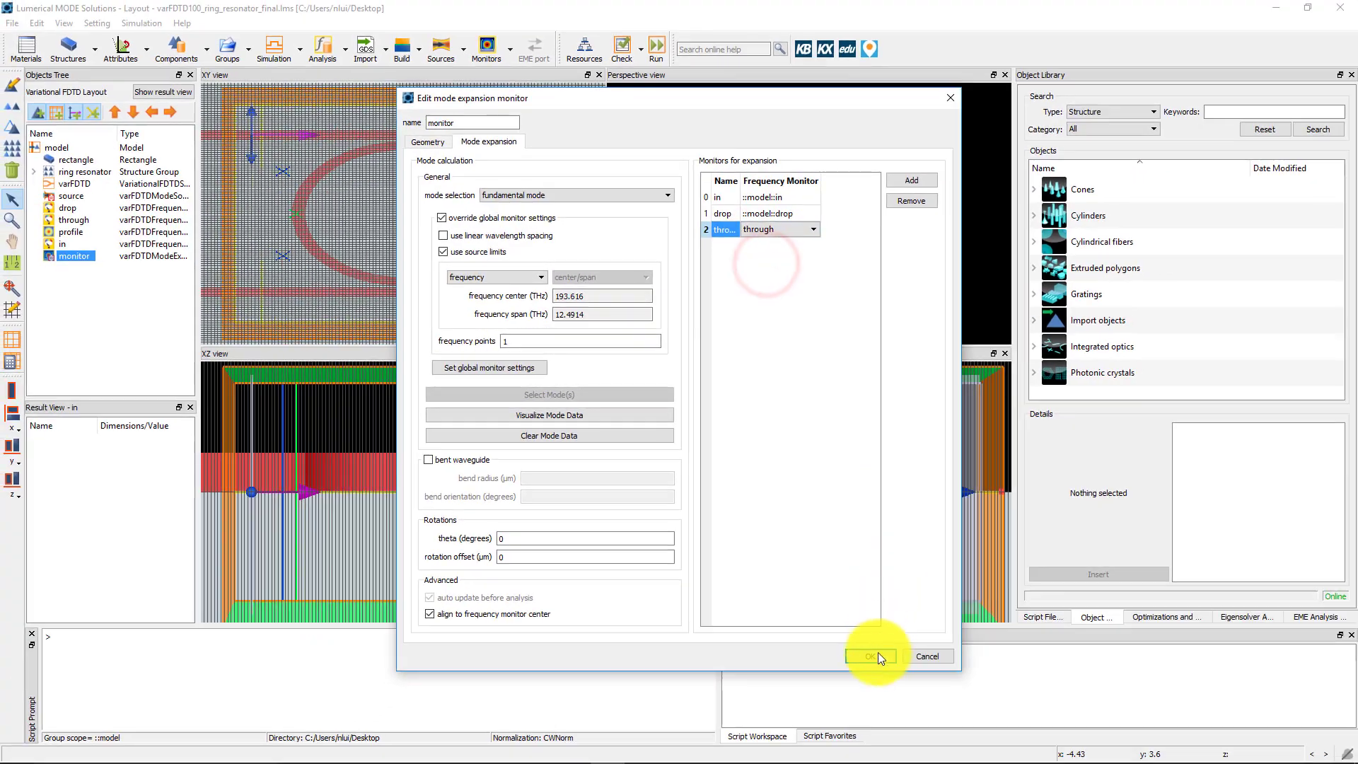
Confirm the mode expansion monitor, then add an analysis result named S to the model group
click(877, 657)
click(55, 145)
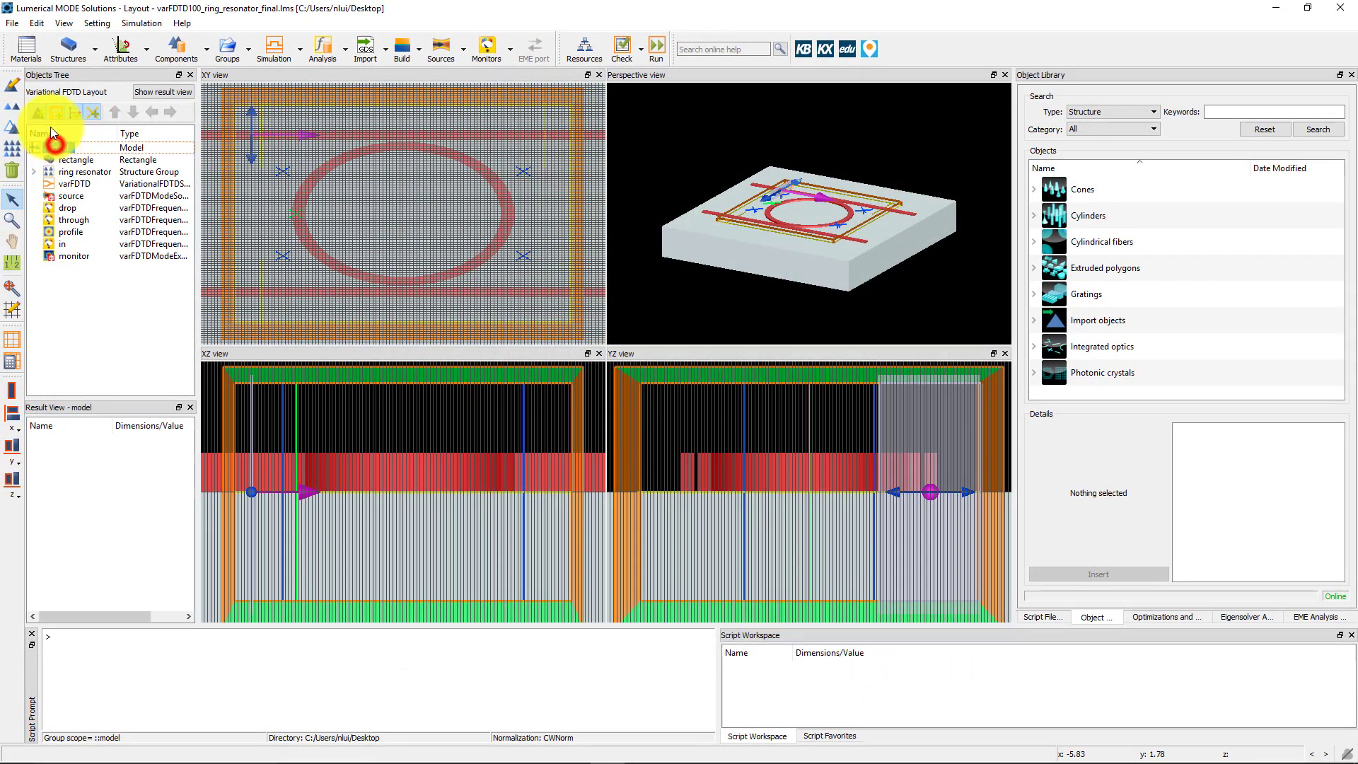
double_click(55, 147)
click(613, 178)
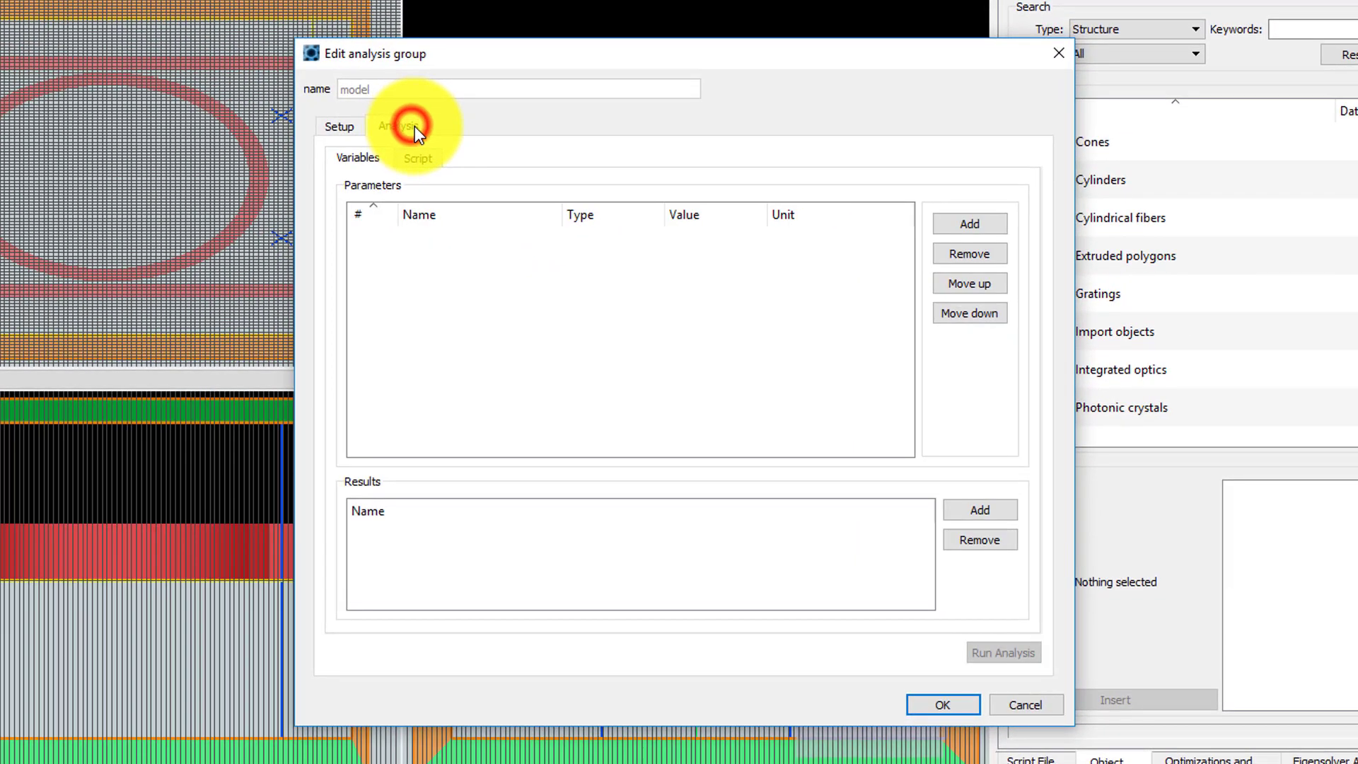
click(417, 157)
click(357, 157)
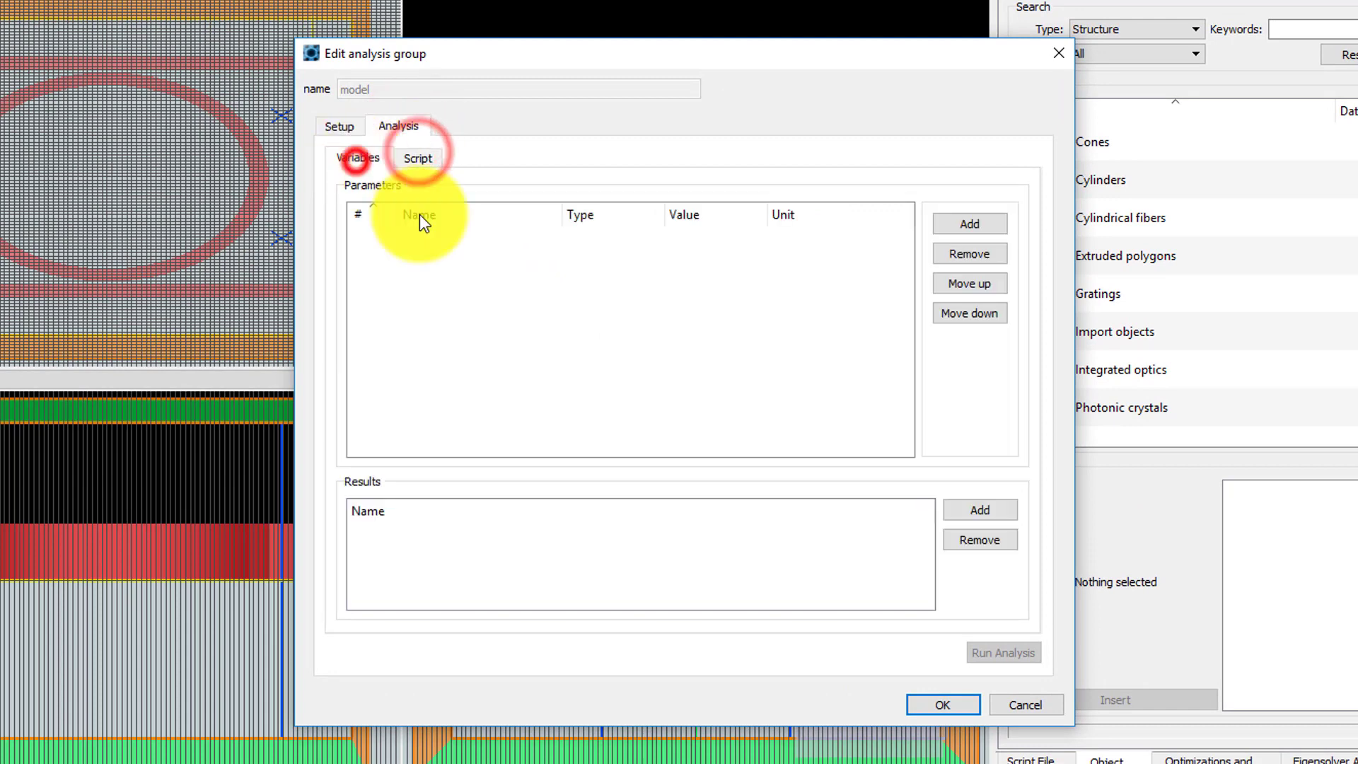
click(980, 510)
click(447, 532)
click(448, 532)
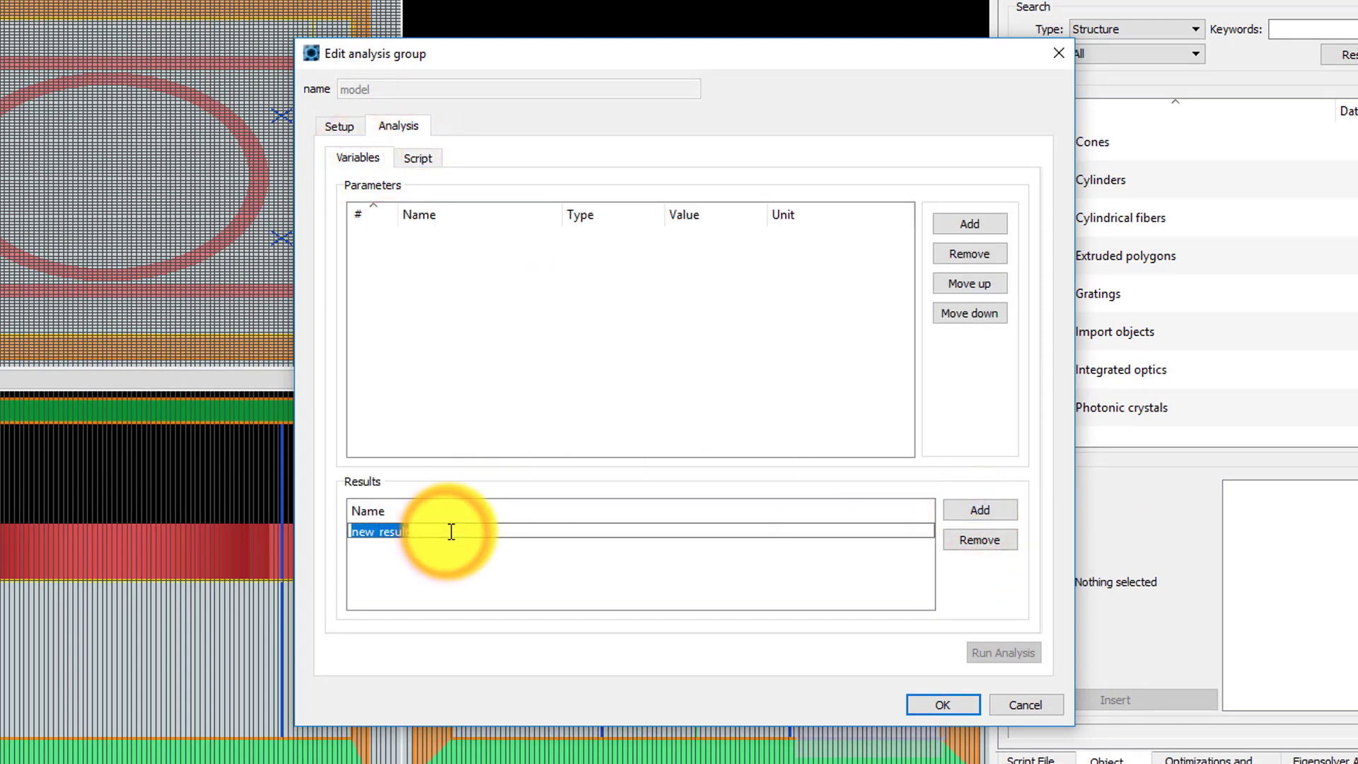
text(S)
click(454, 550)
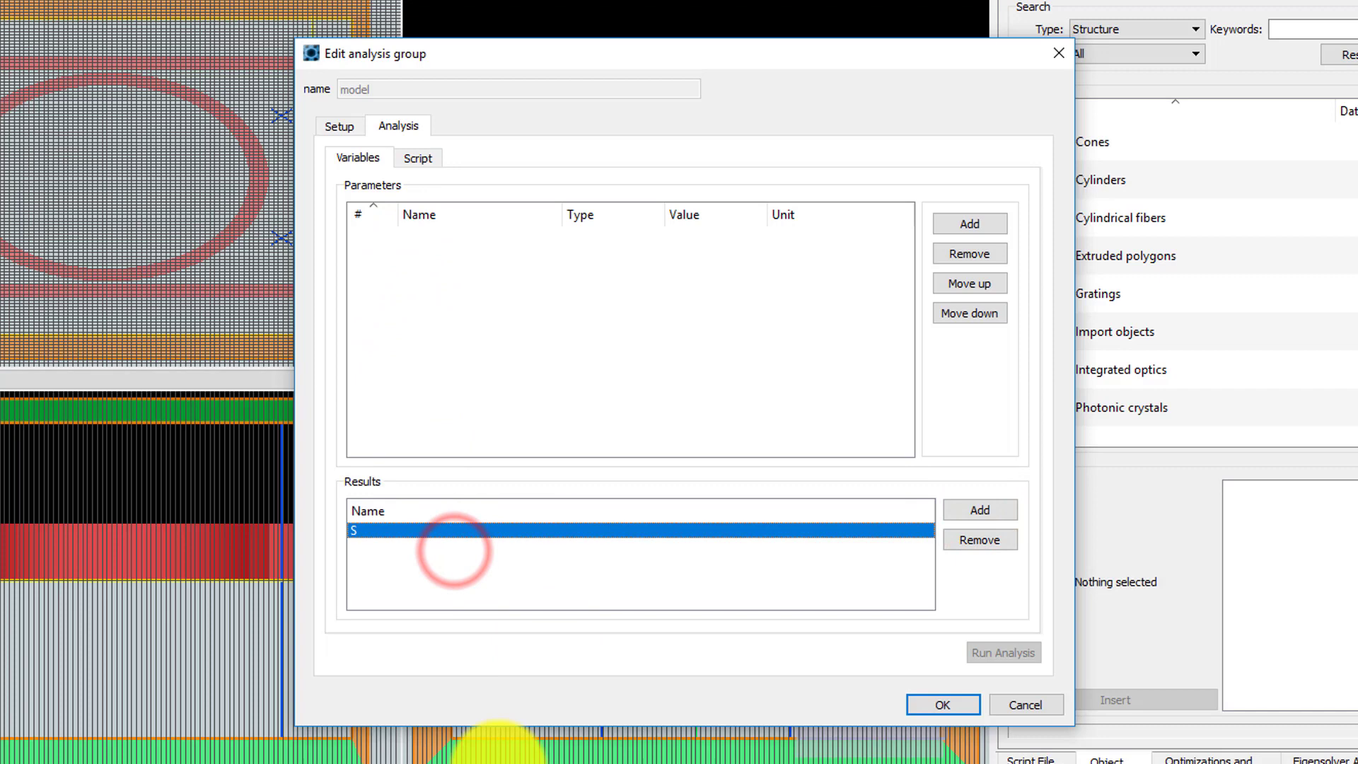
Copy the S-parameter script from Notepad into the model's analysis script and apply it
click(646, 760)
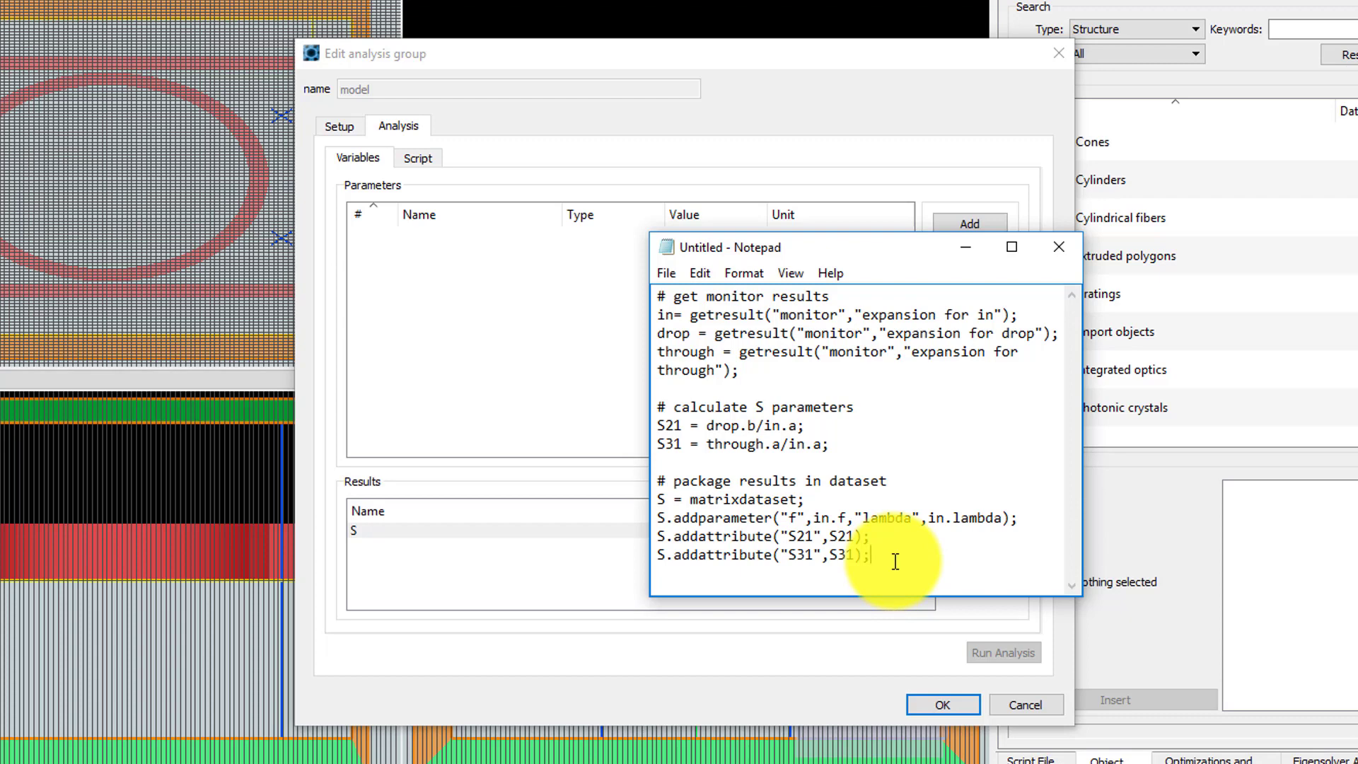
drag(894, 561, 606, 293)
key(ctrl+c)
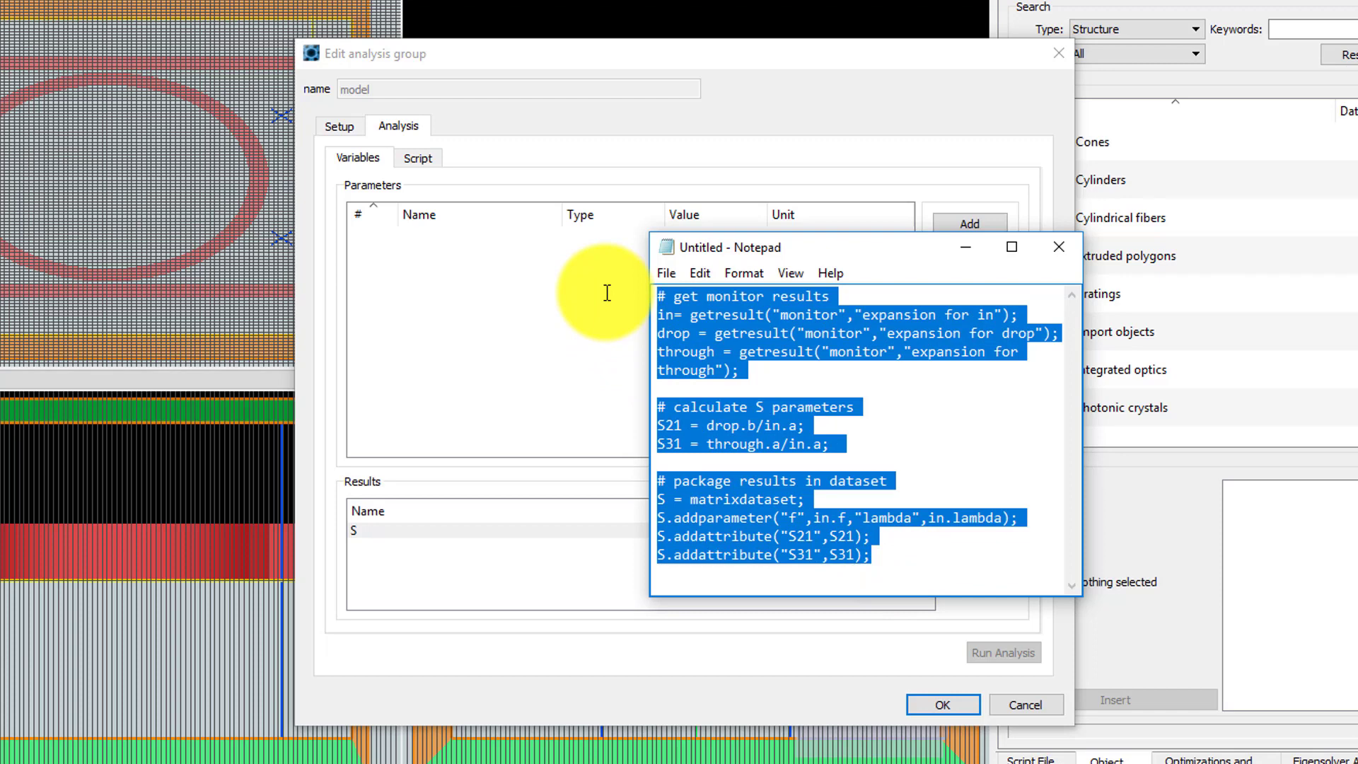
click(436, 155)
click(424, 251)
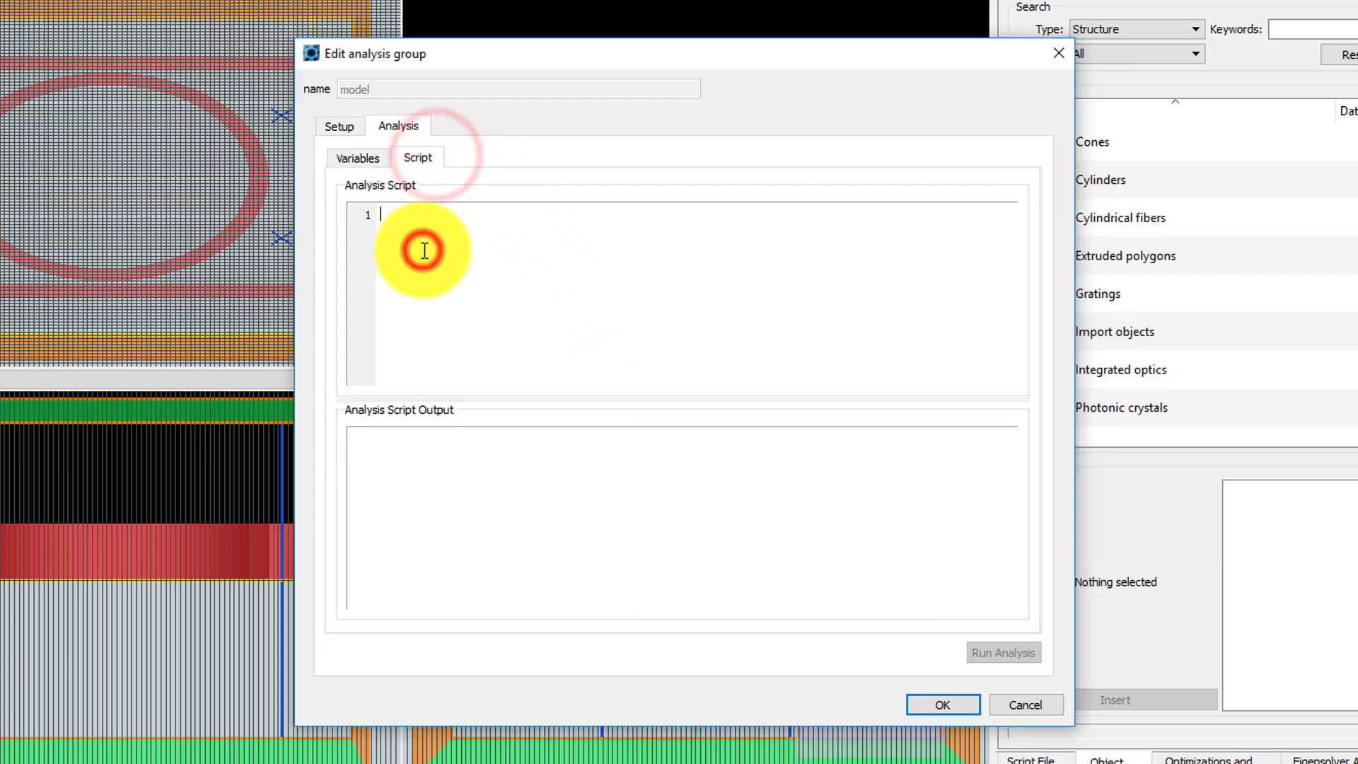
key(ctrl+v)
click(931, 700)
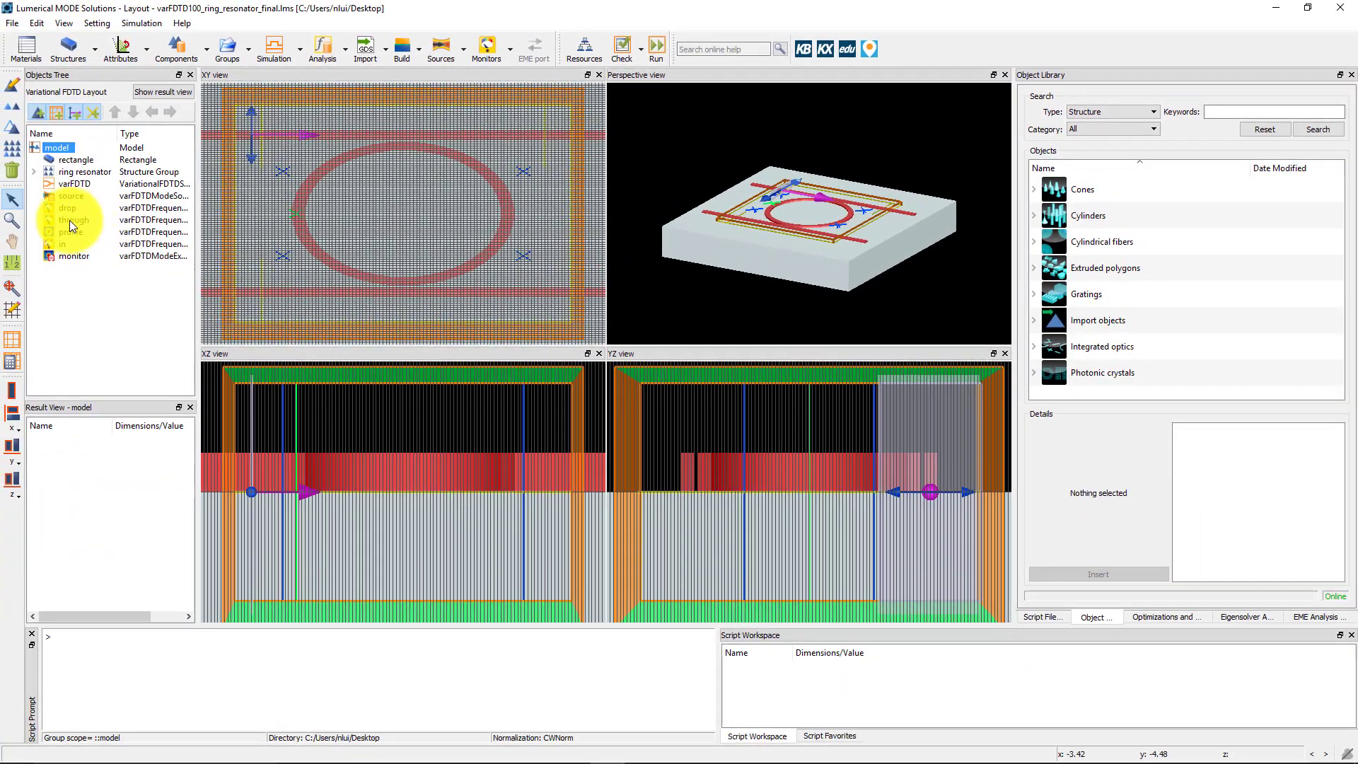
Duplicate the drop monitor and name the copy 'drop profile'
click(63, 208)
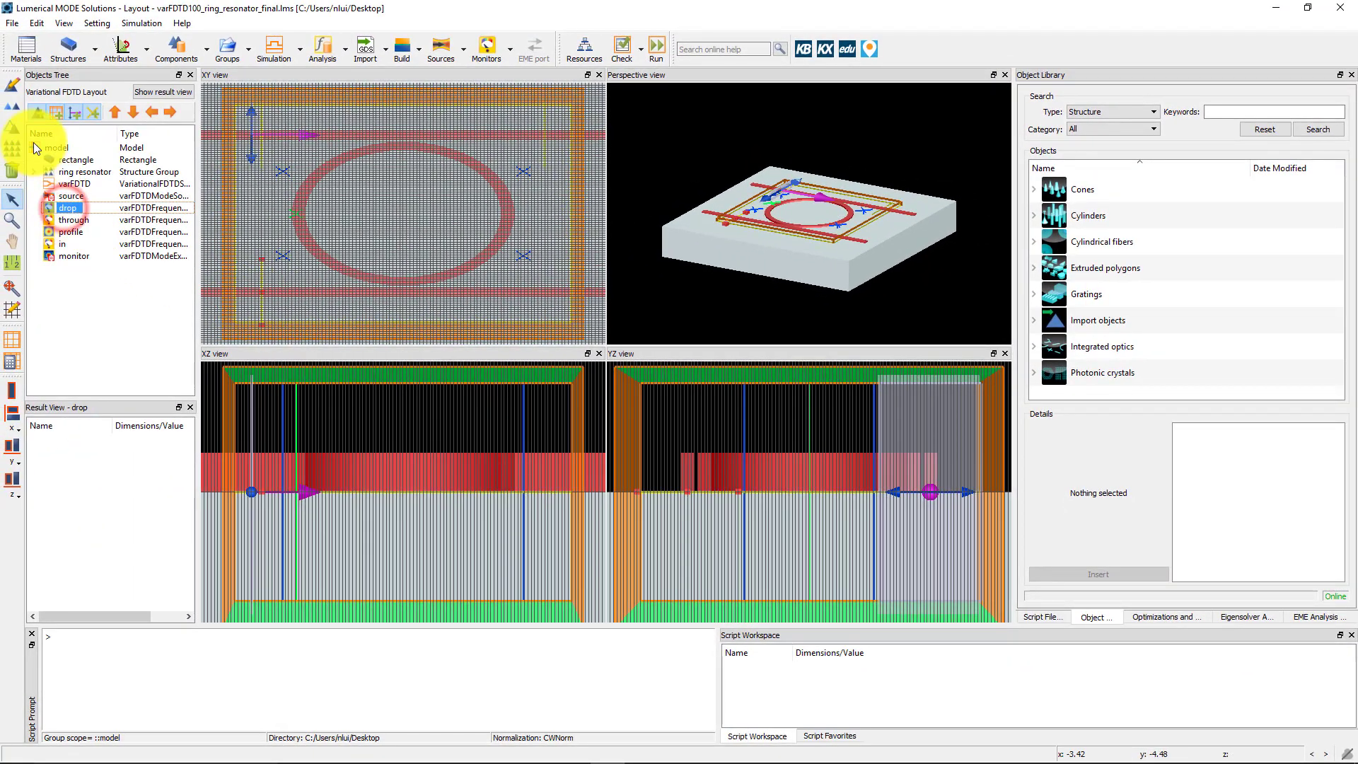
click(12, 110)
click(12, 85)
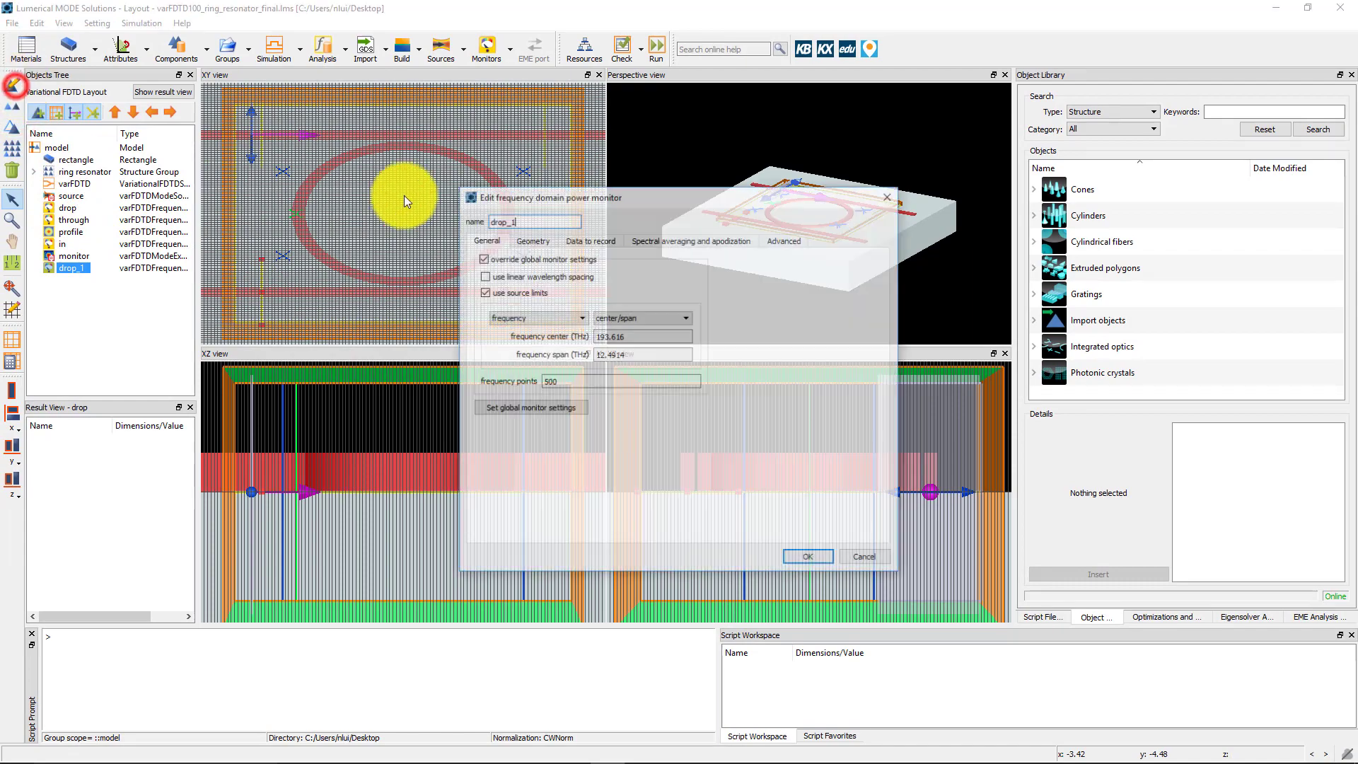
key(BackSpace)
key(BackSpace)
text(prof)
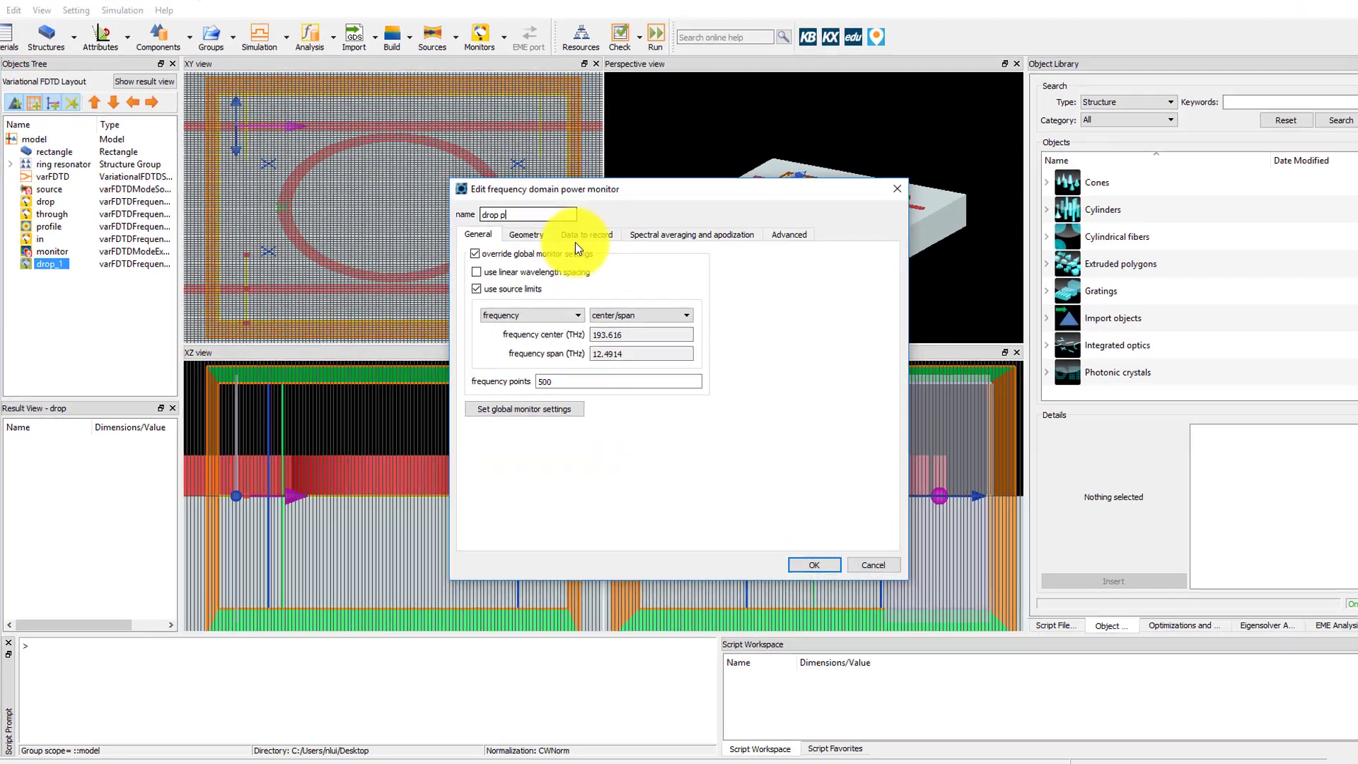
text(ile)
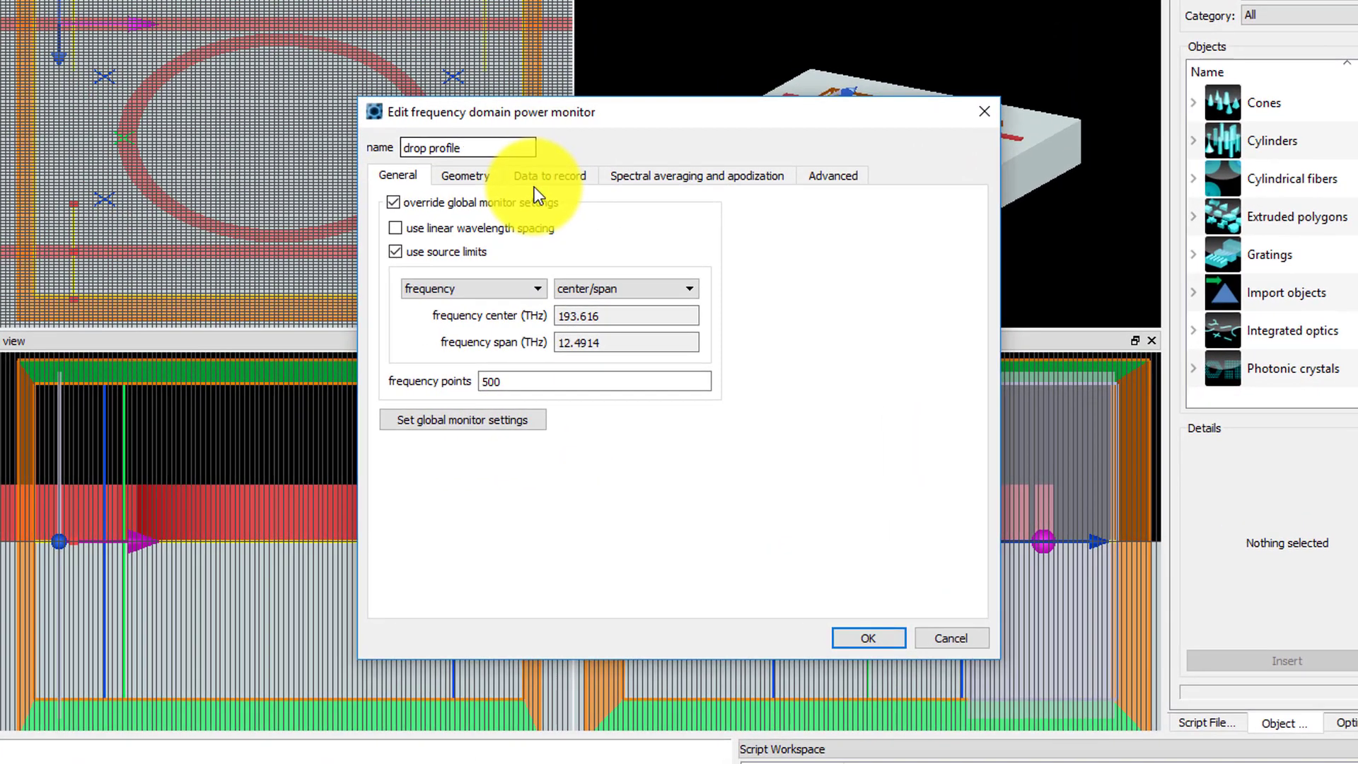
Turn off source limits and set 1 frequency point at a 1.5 µm wavelength
click(398, 254)
double_click(529, 382)
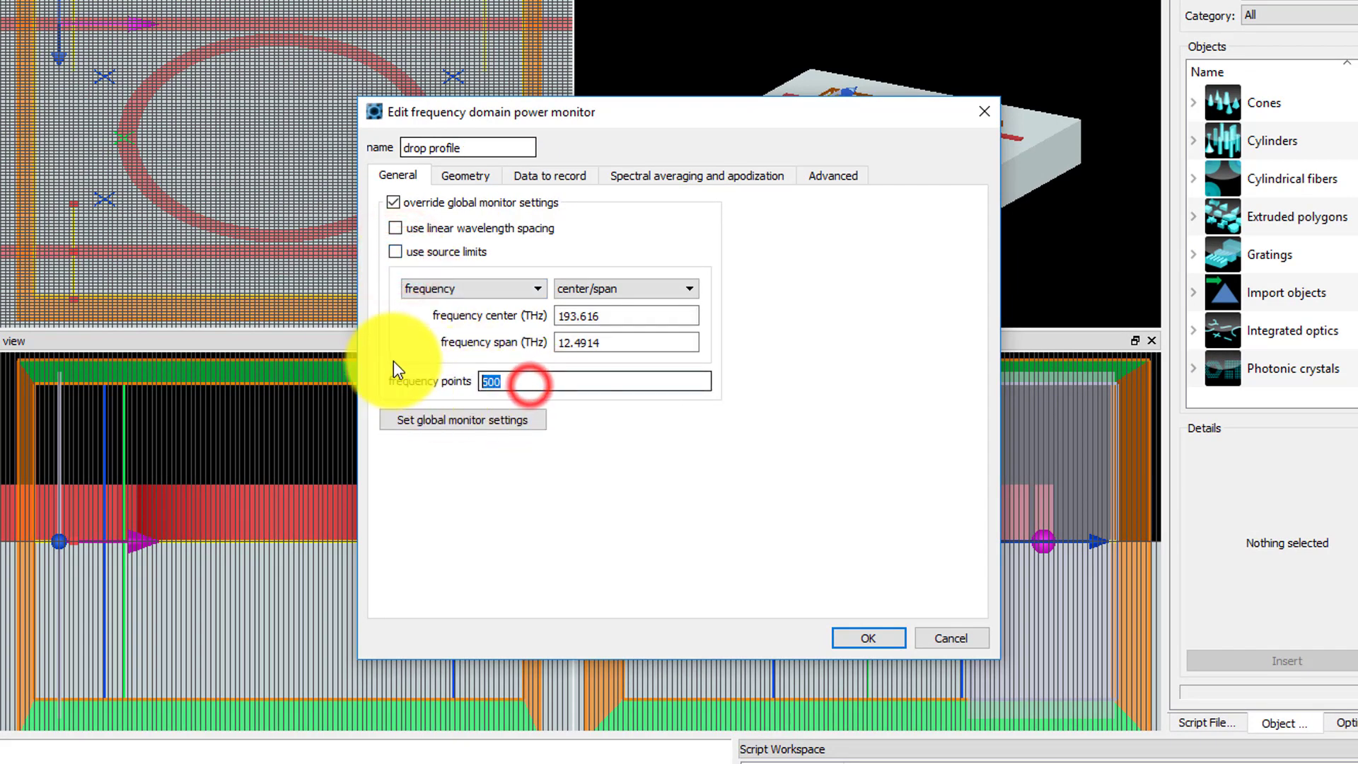
text(1)
click(525, 290)
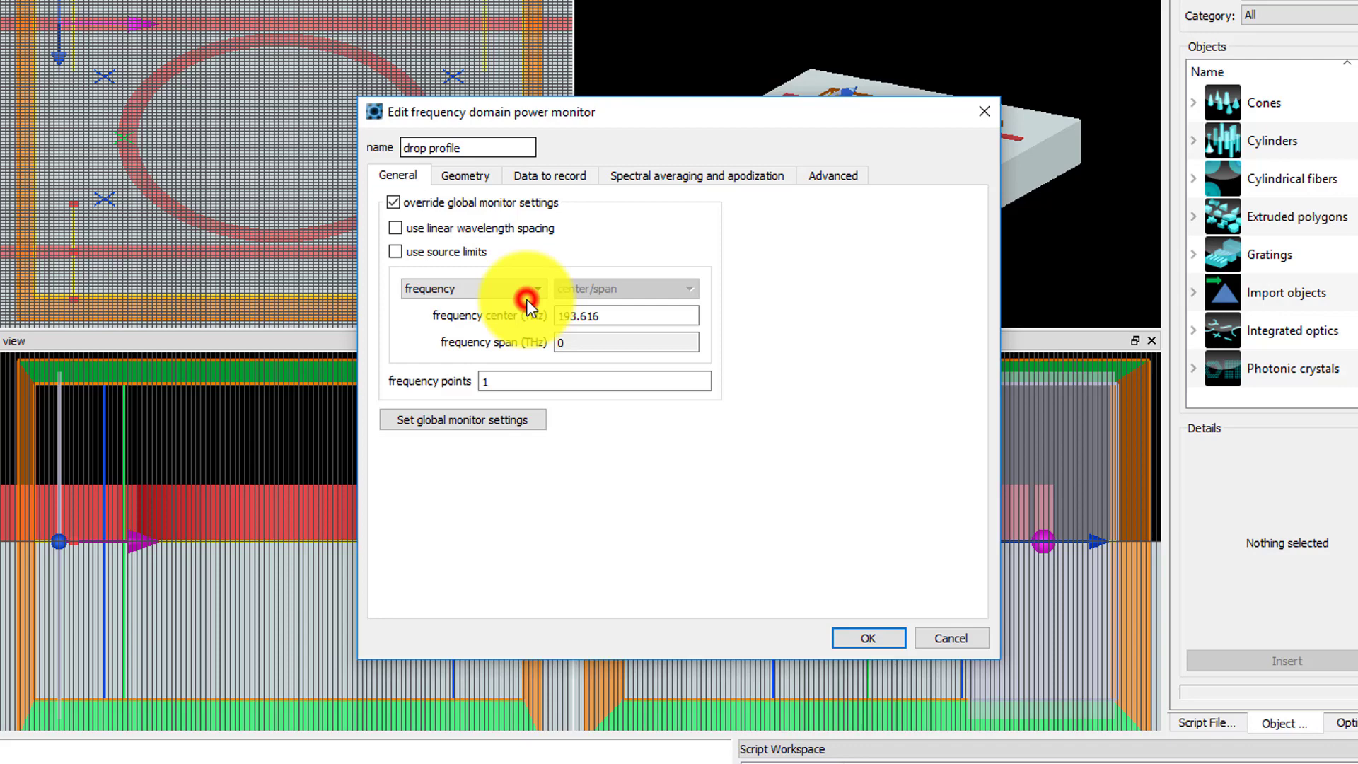
click(523, 319)
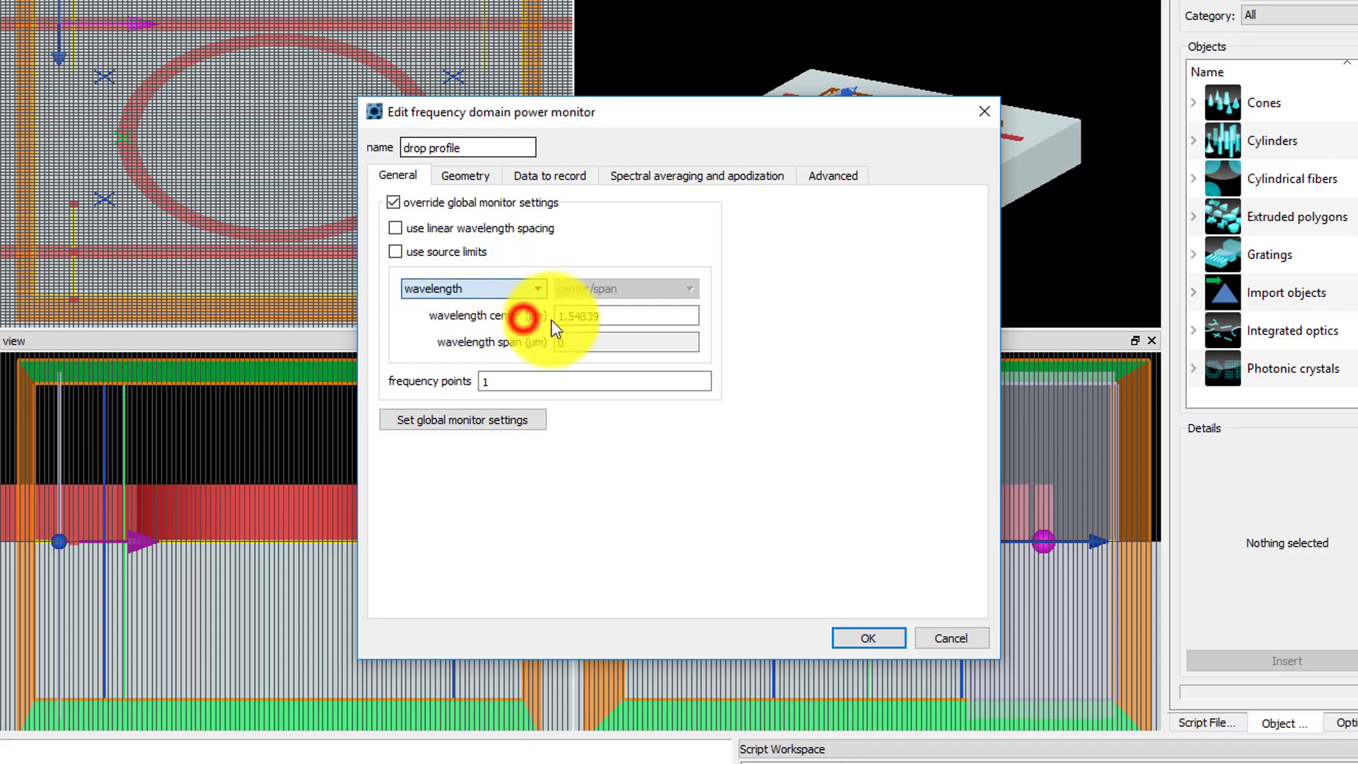
double_click(620, 317)
text(1.5)
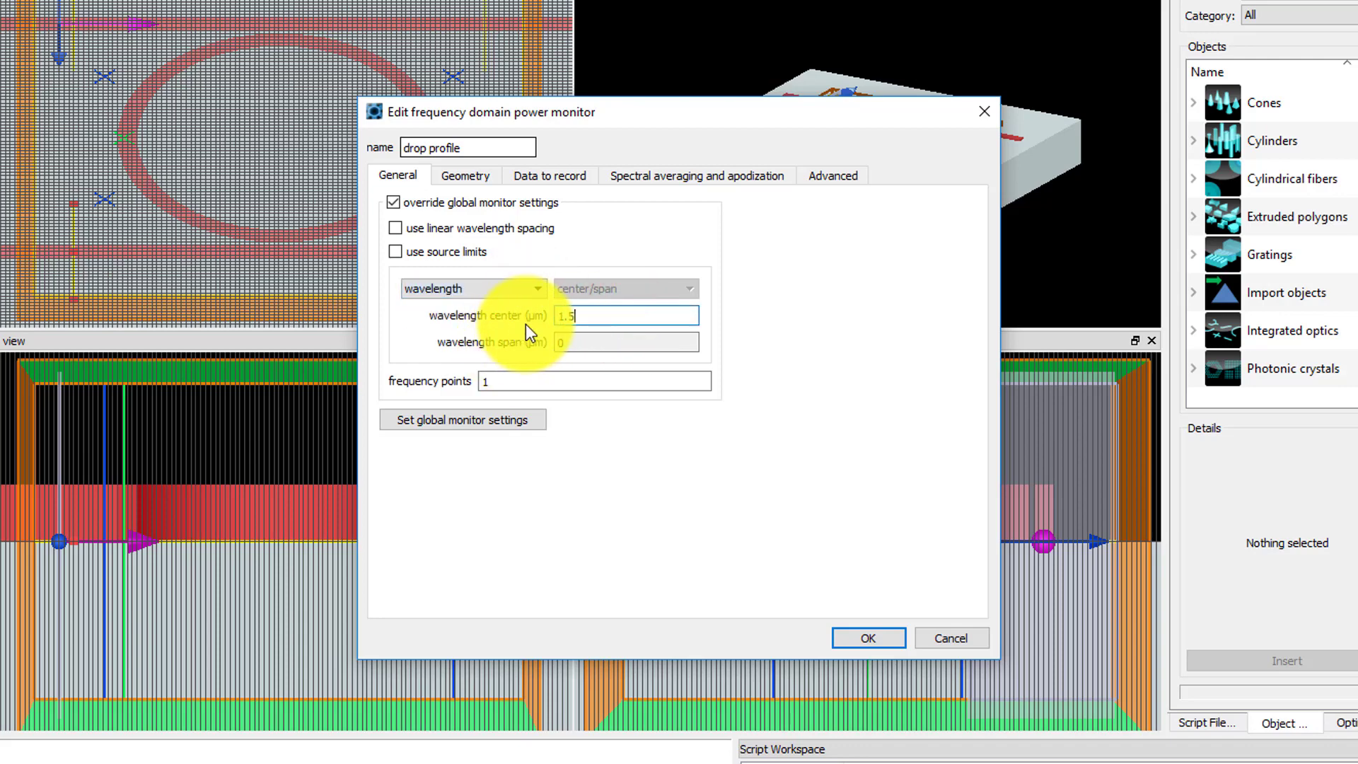
Make the drop profile monitor 2D X-normal with a 1 µm z span and apply
click(465, 176)
click(488, 216)
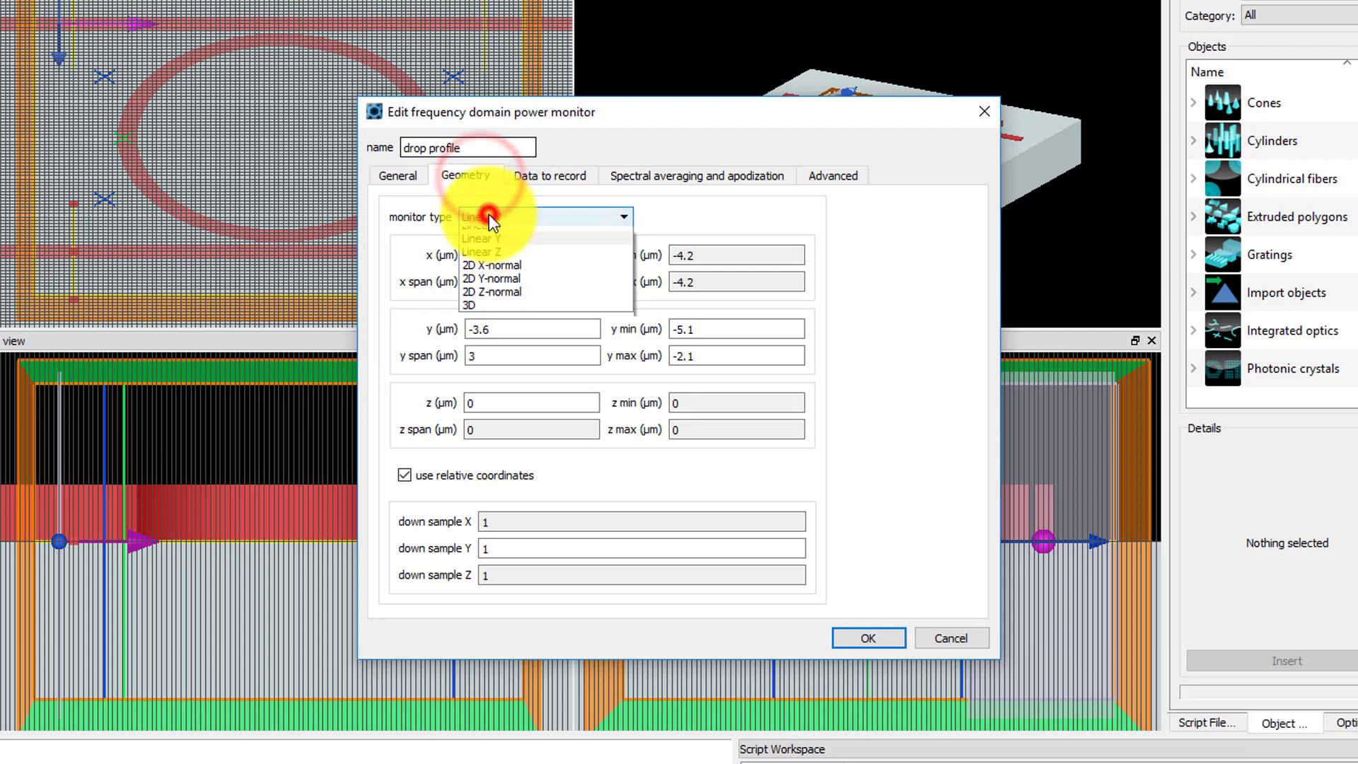
click(507, 288)
click(531, 429)
drag(460, 420, 410, 425)
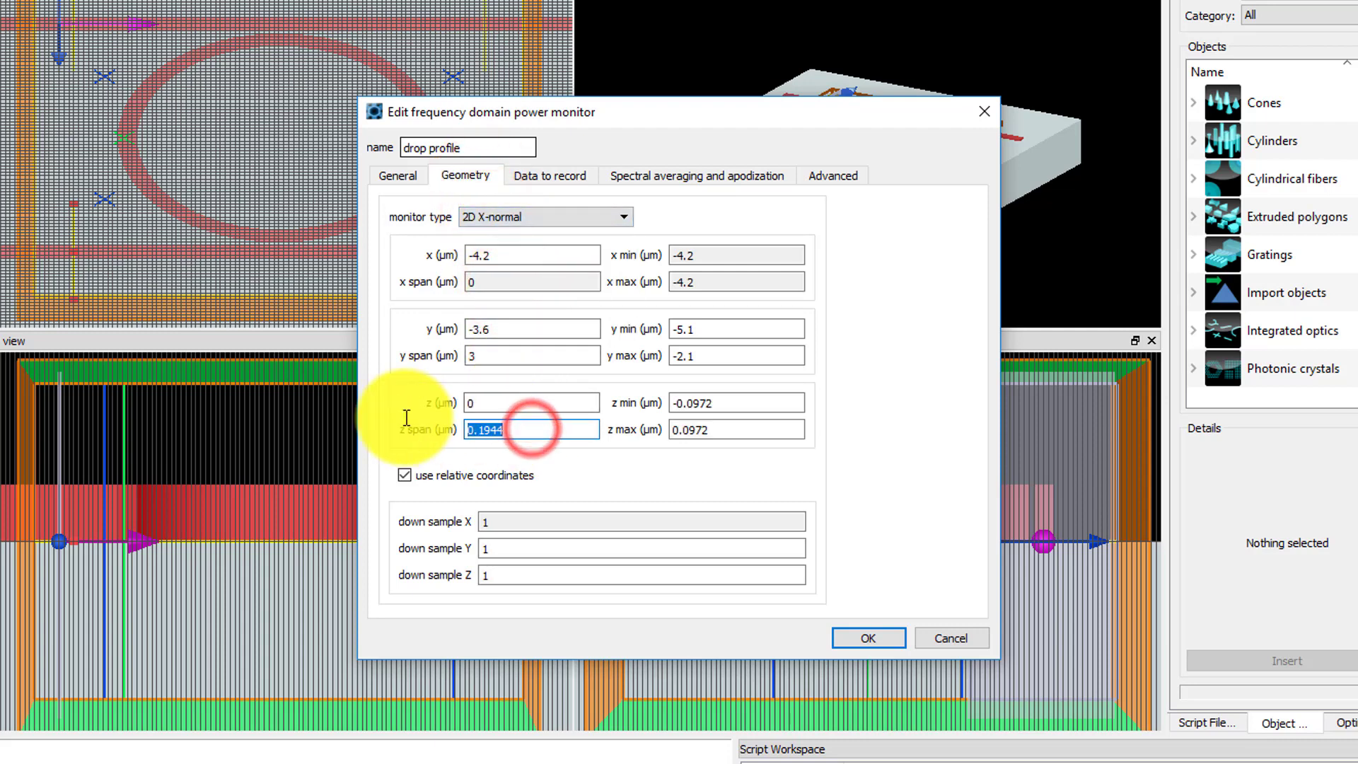
text(1)
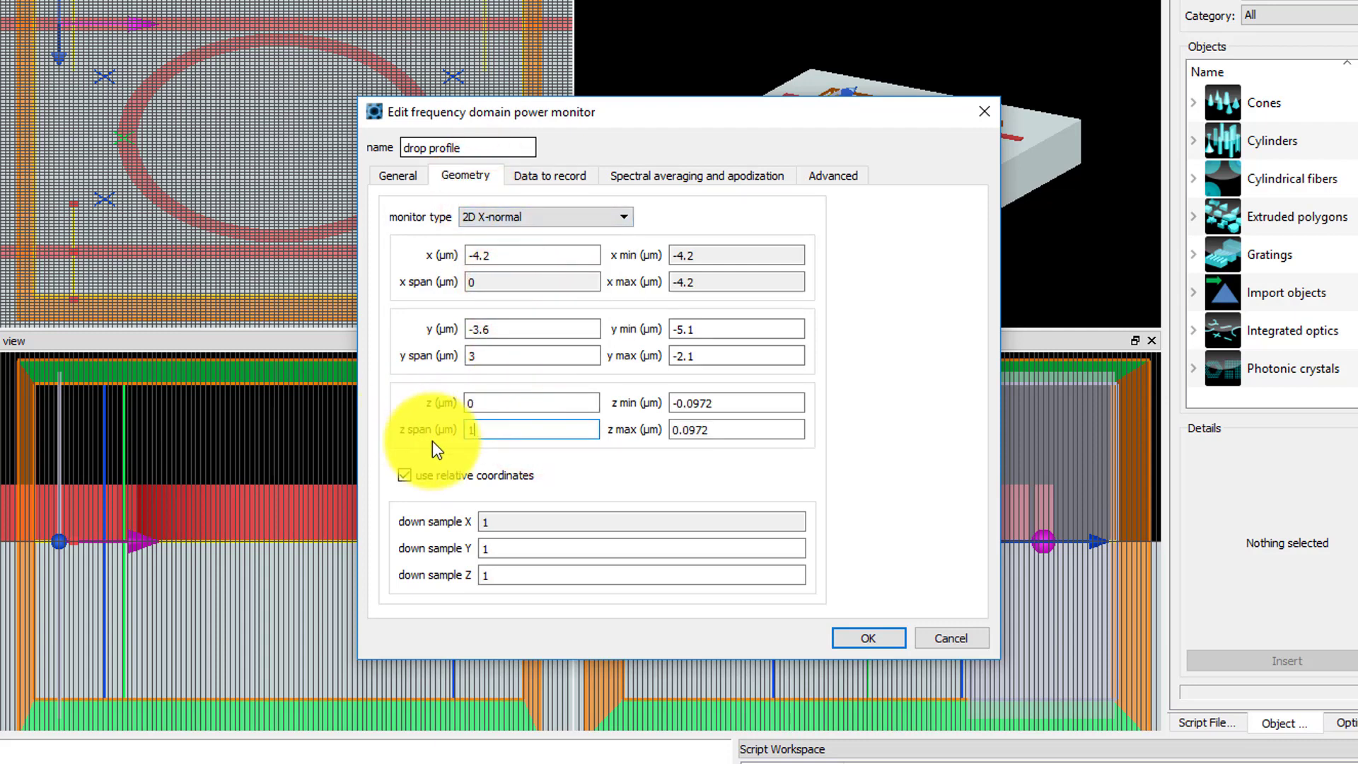
click(853, 633)
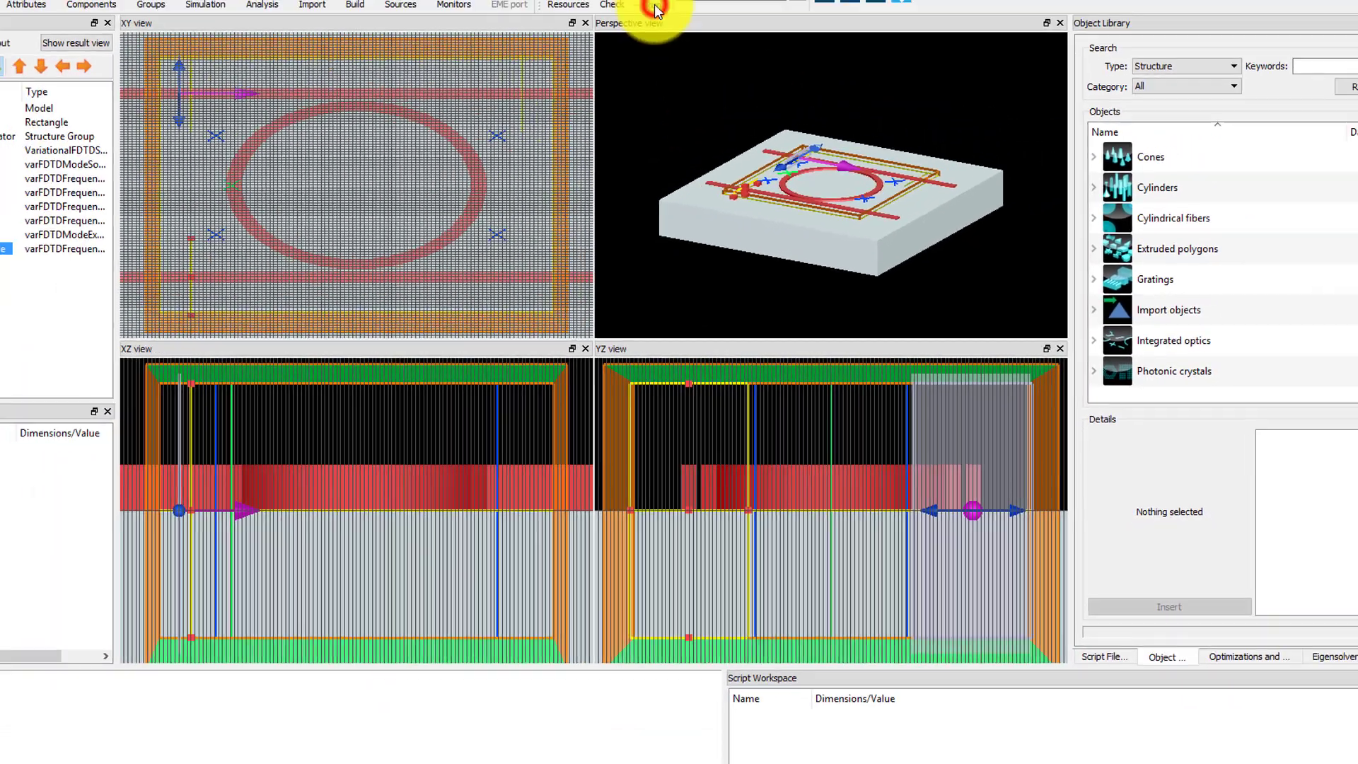
Run the simulation and visualize the model group's S result
click(655, 10)
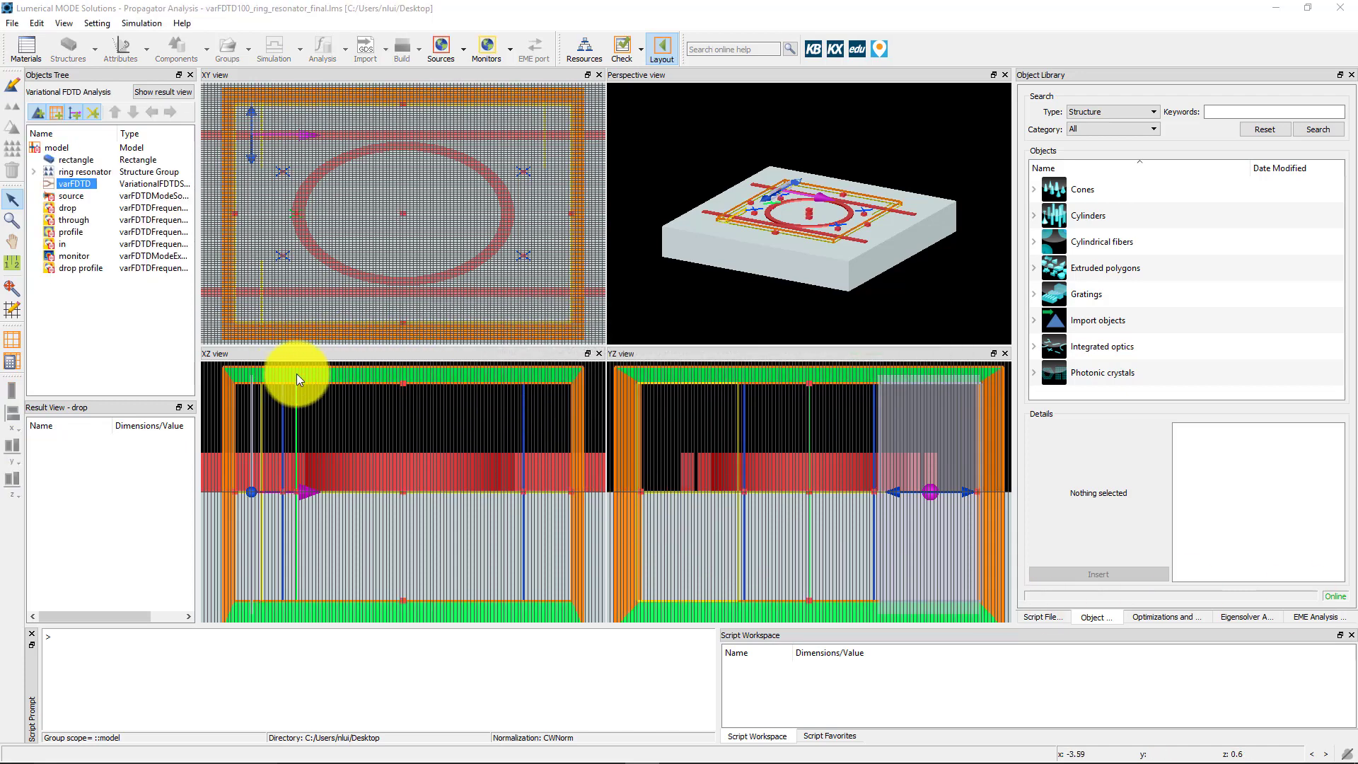
click(52, 149)
right_click(52, 149)
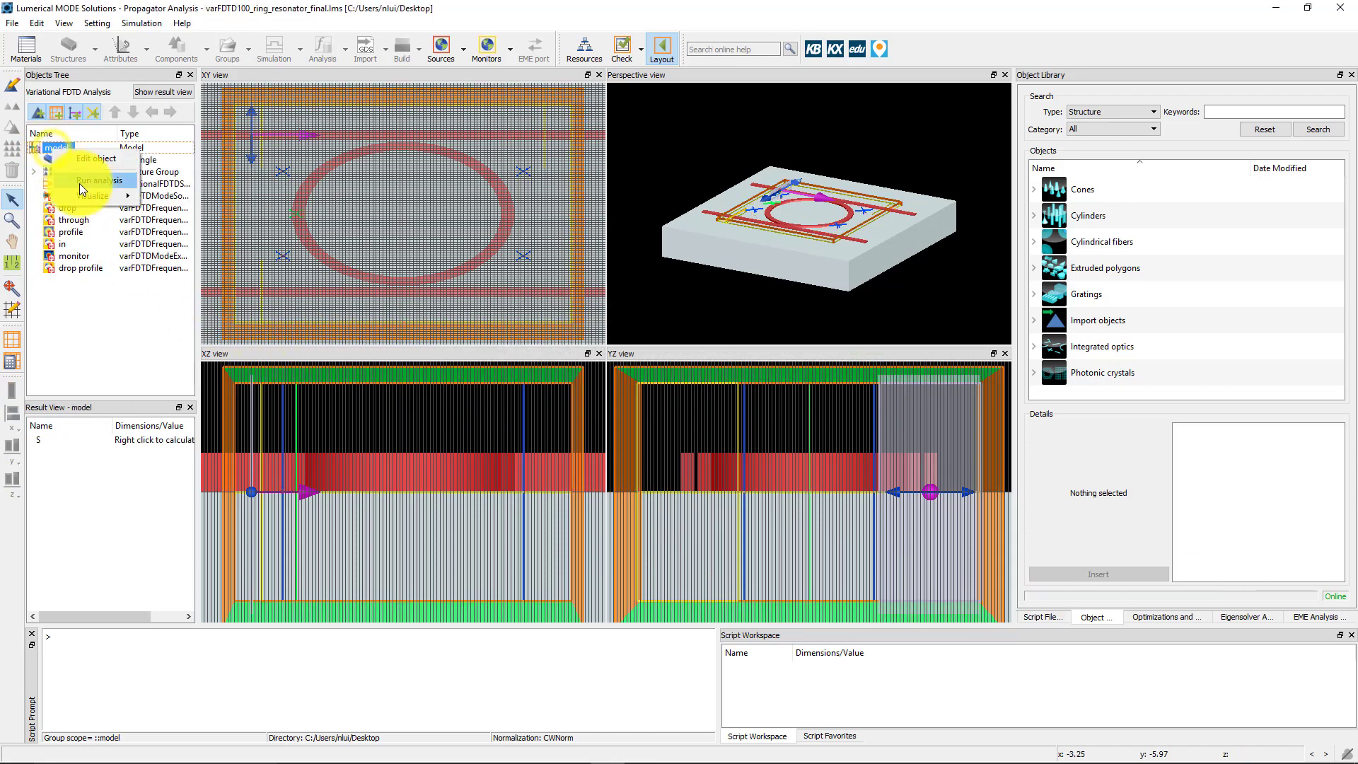
click(146, 198)
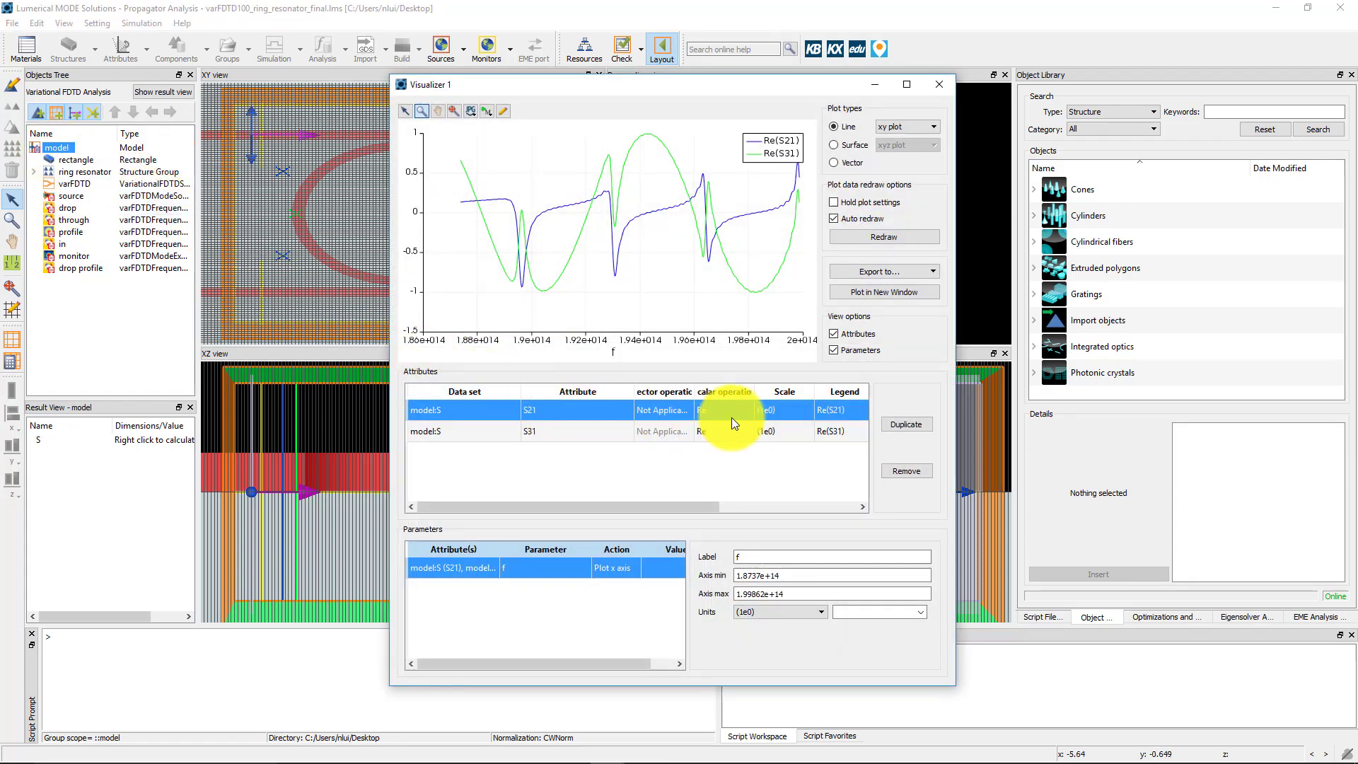
Plot S21 and S31 as magnitude (Abs) versus frequency
click(740, 411)
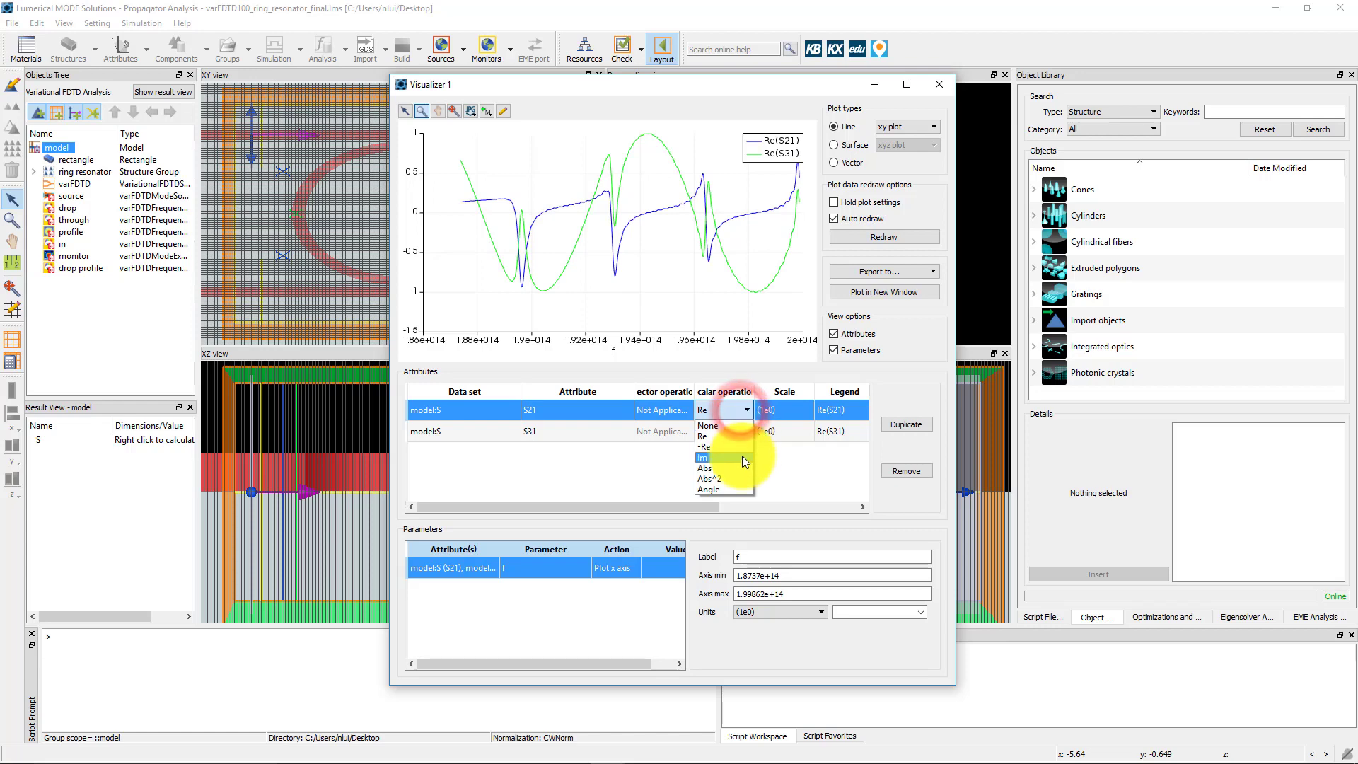
click(741, 465)
click(733, 426)
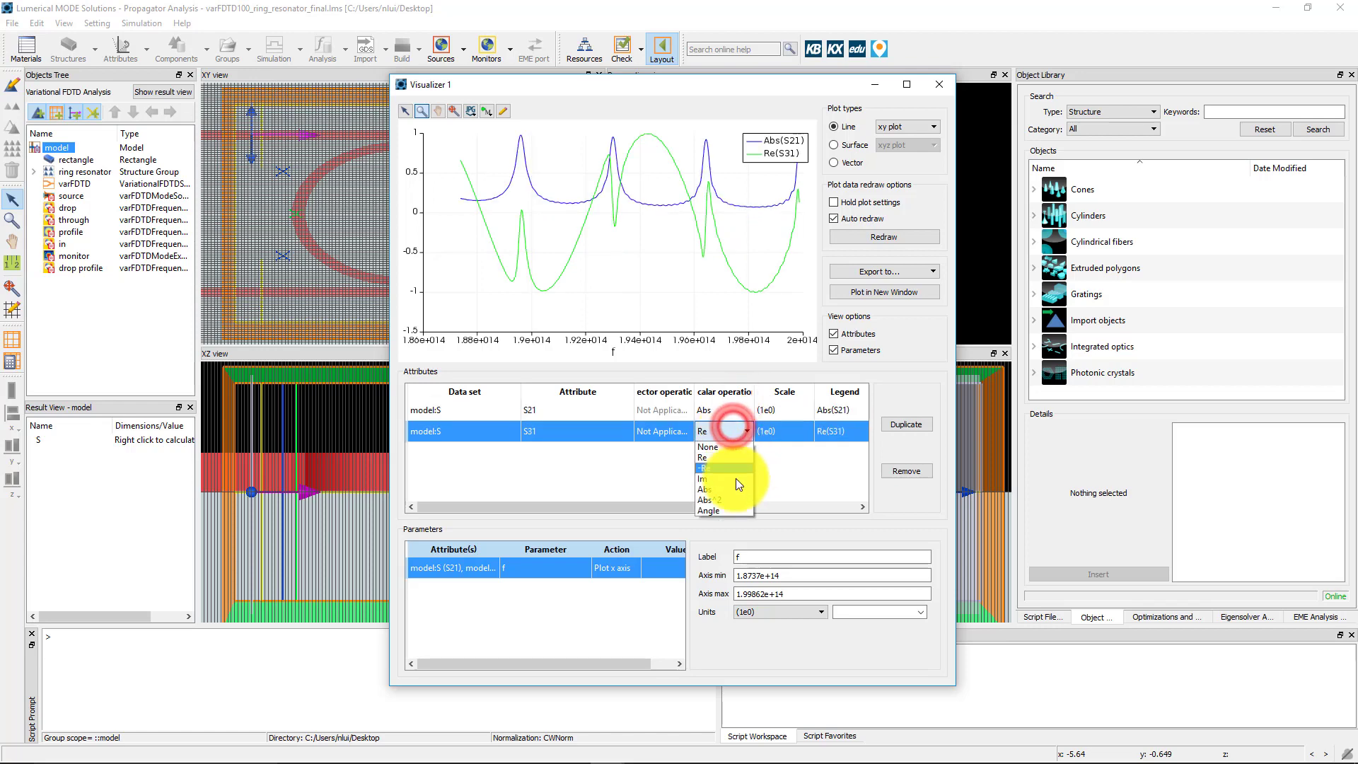
click(732, 489)
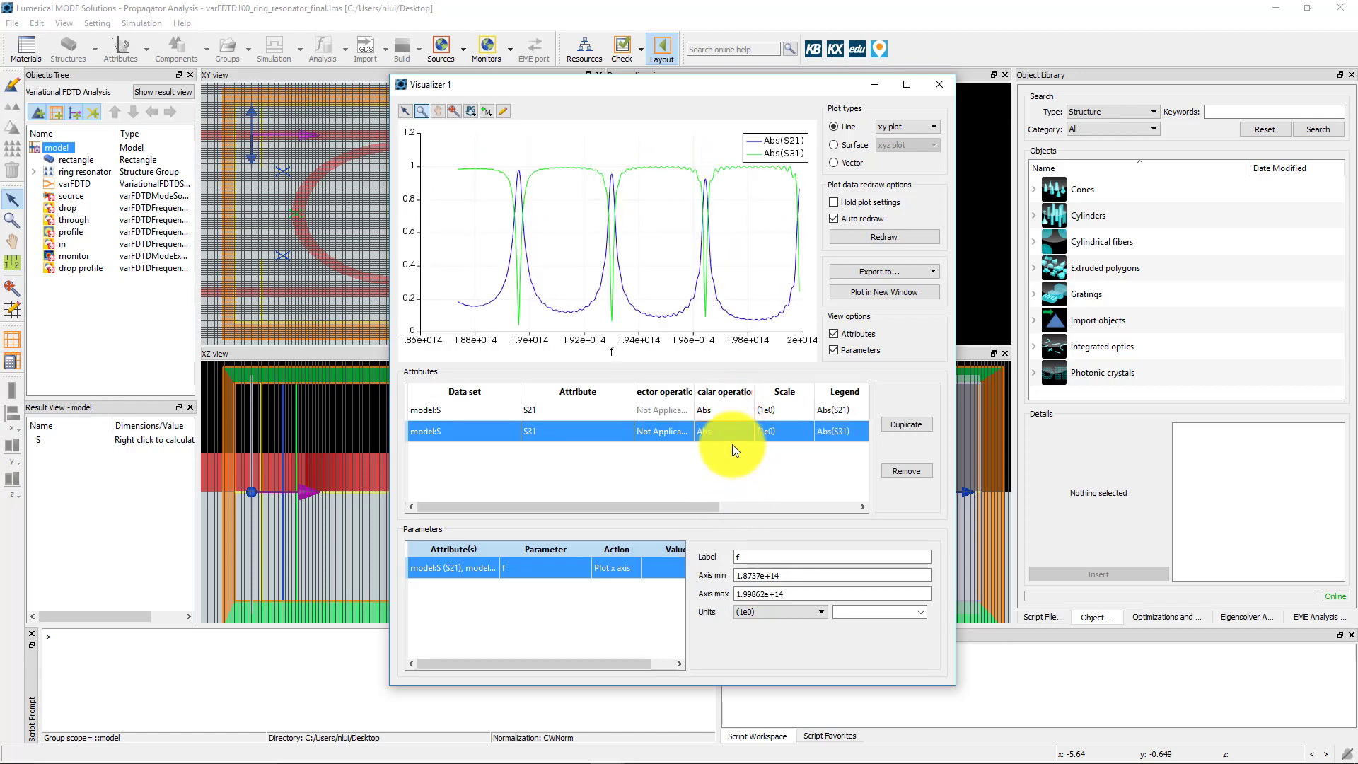
Switch S21 and S31 to phase (Angle) versus frequency
click(723, 409)
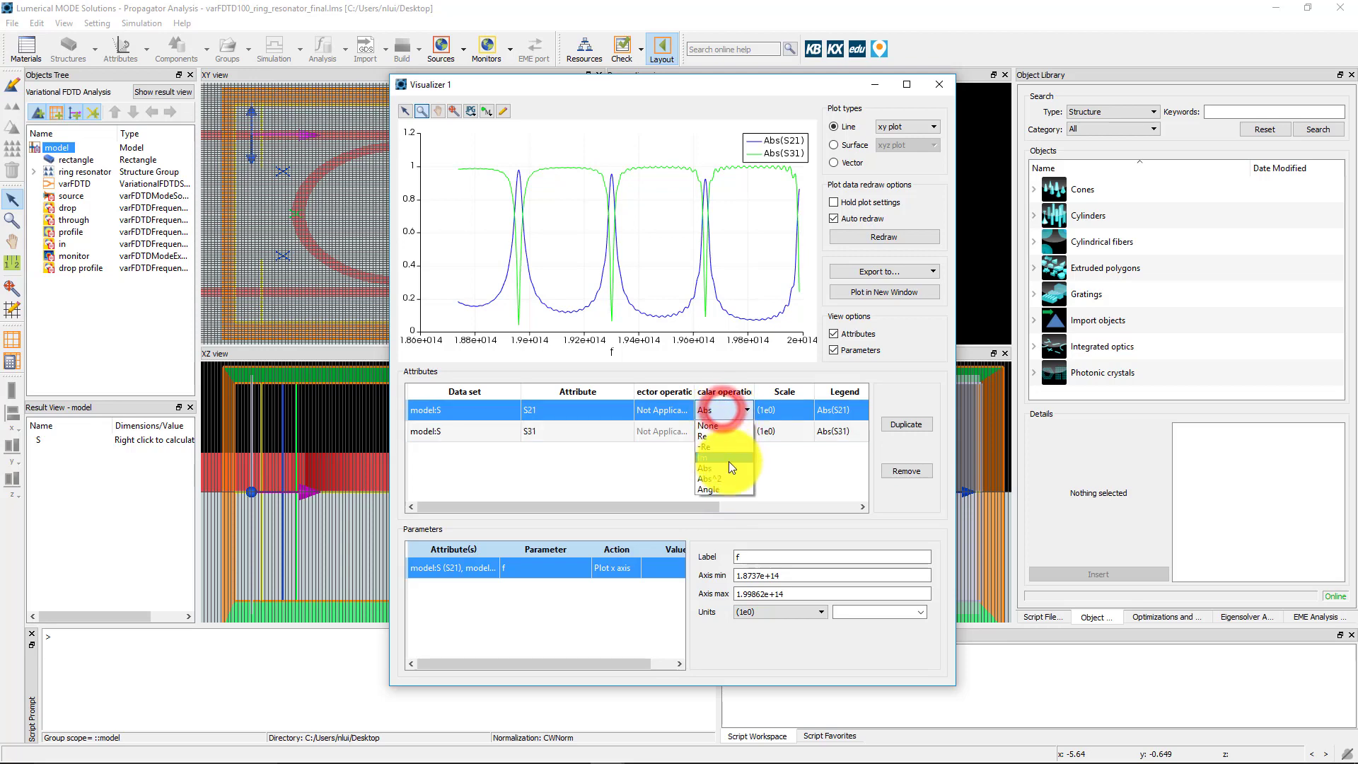
click(724, 487)
click(723, 430)
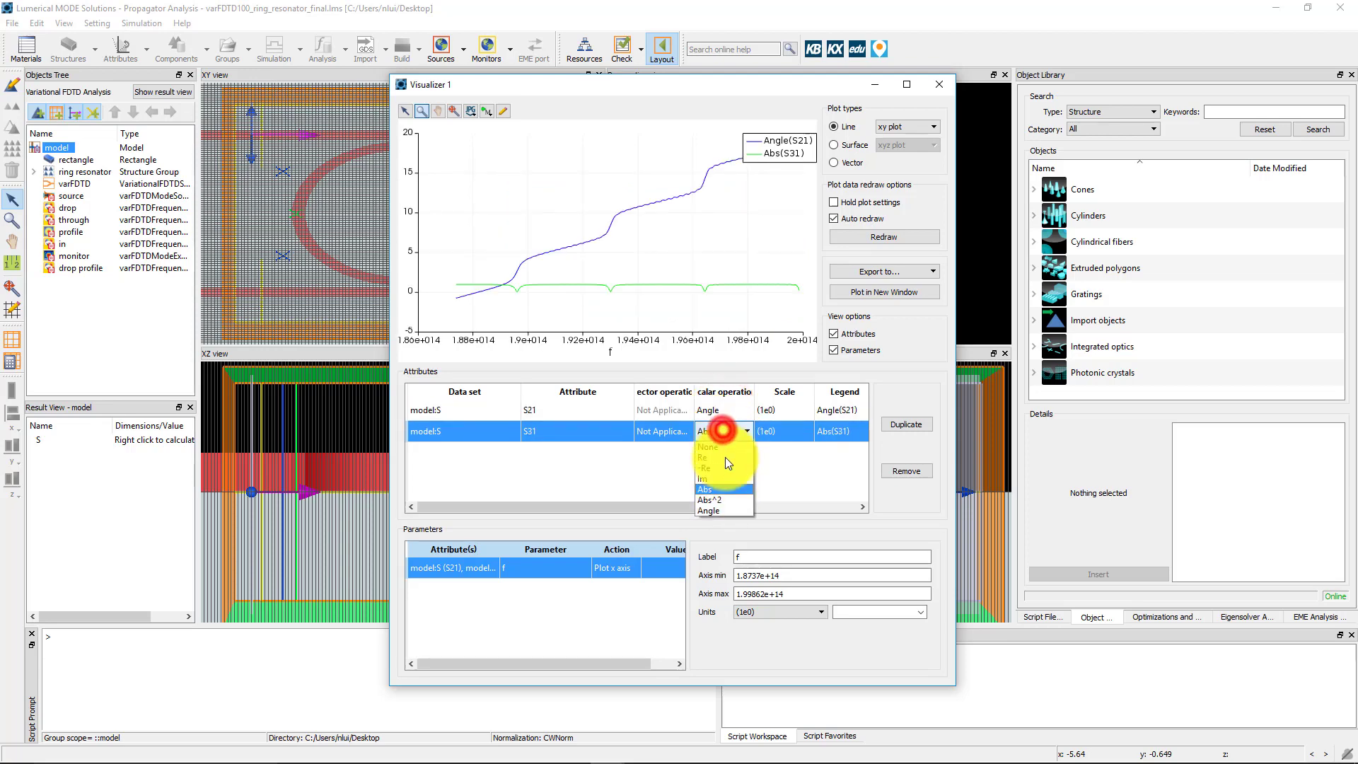
click(723, 509)
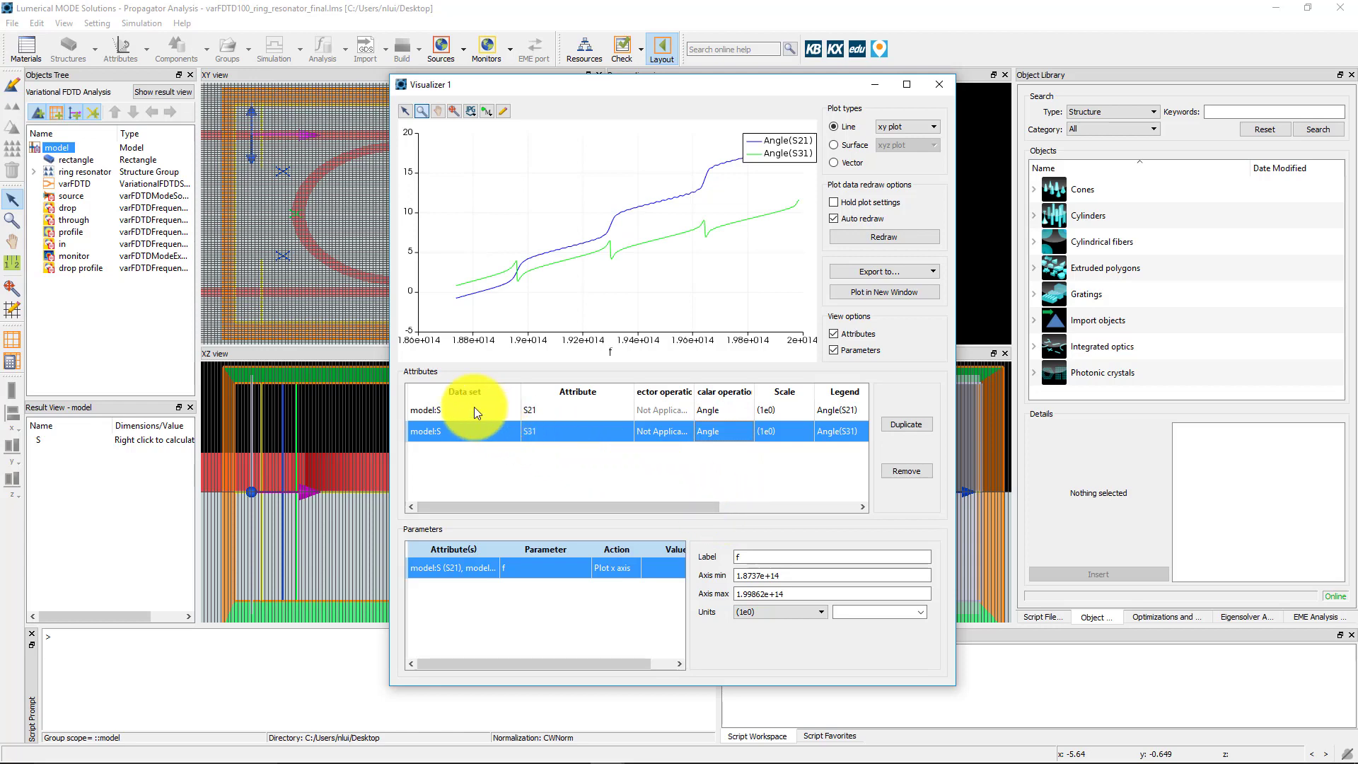
Visualize the drop profile monitor's electric field E
right_click(89, 266)
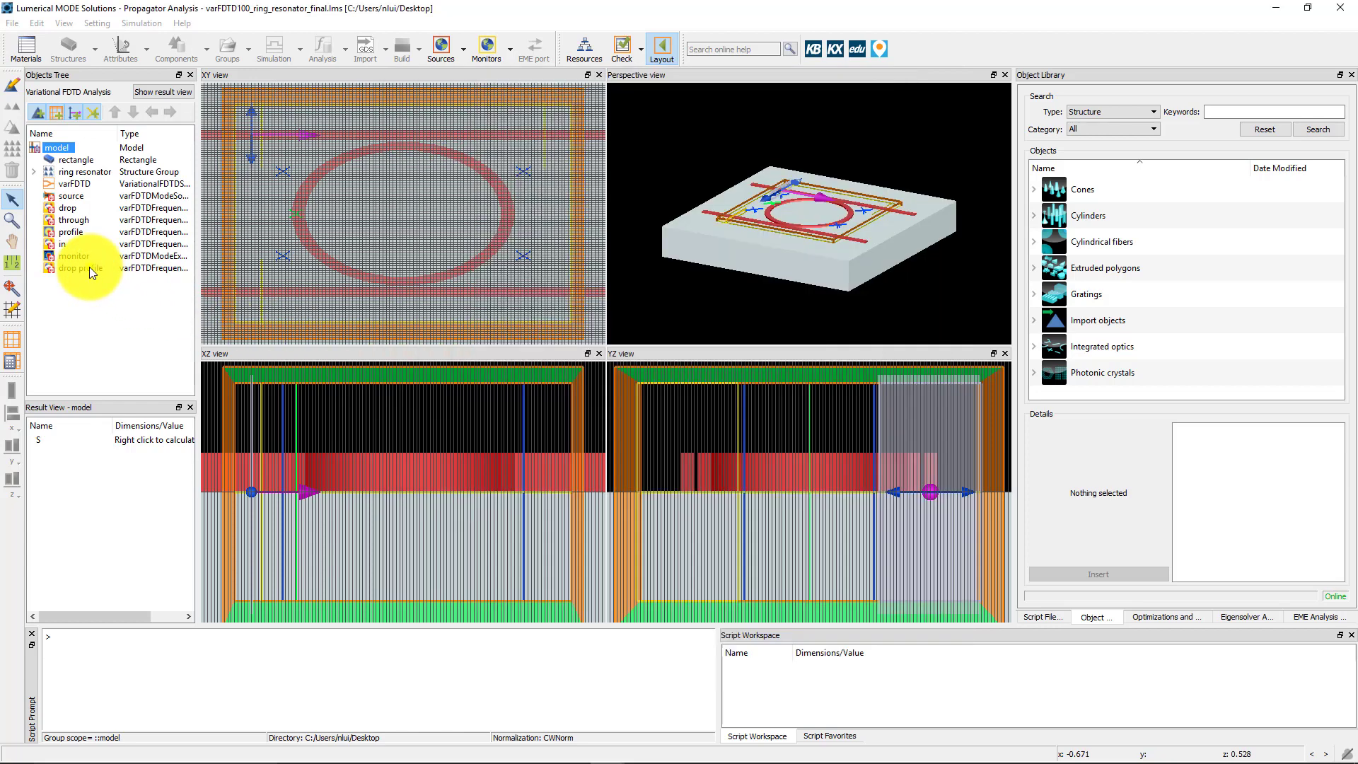
mouse_move(163, 297)
click(244, 301)
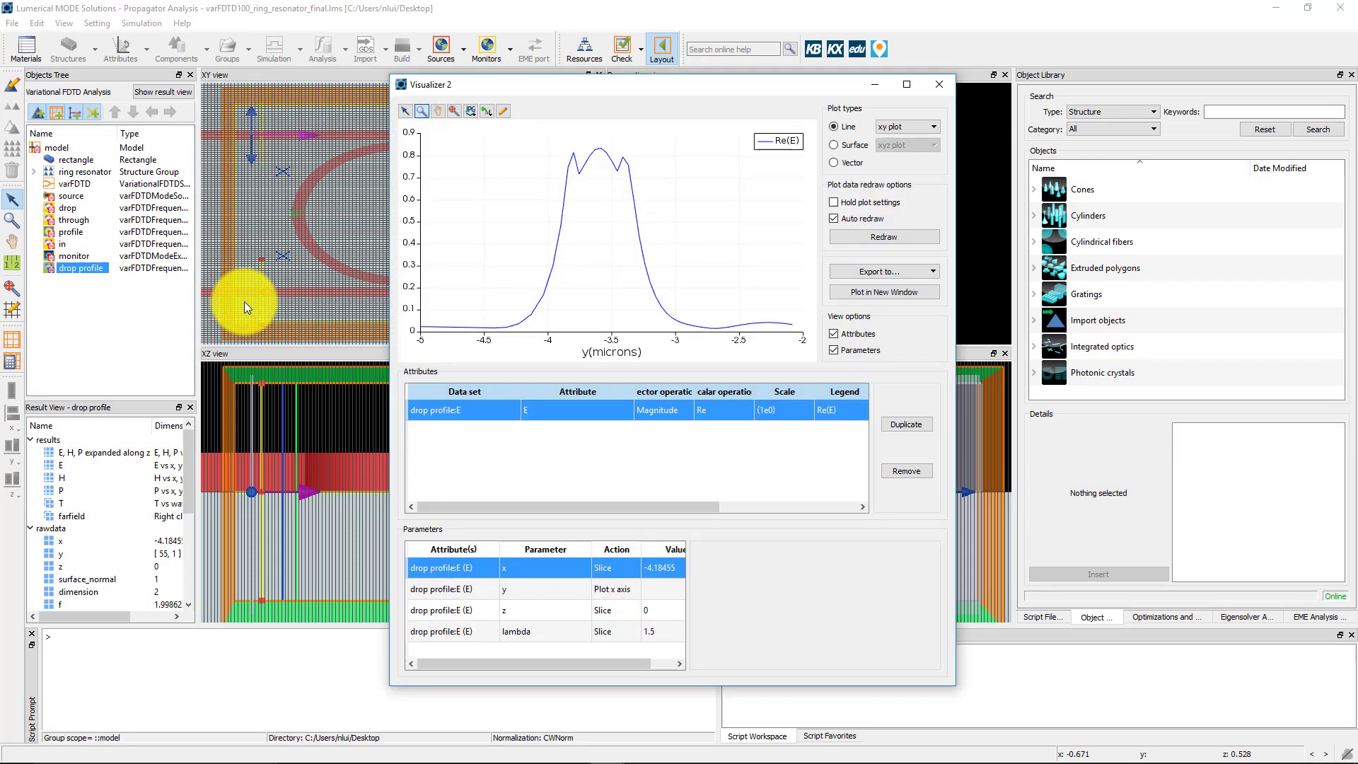
Visualize the drop profile's E, H, P fields expanded along z
right_click(95, 267)
mouse_move(127, 297)
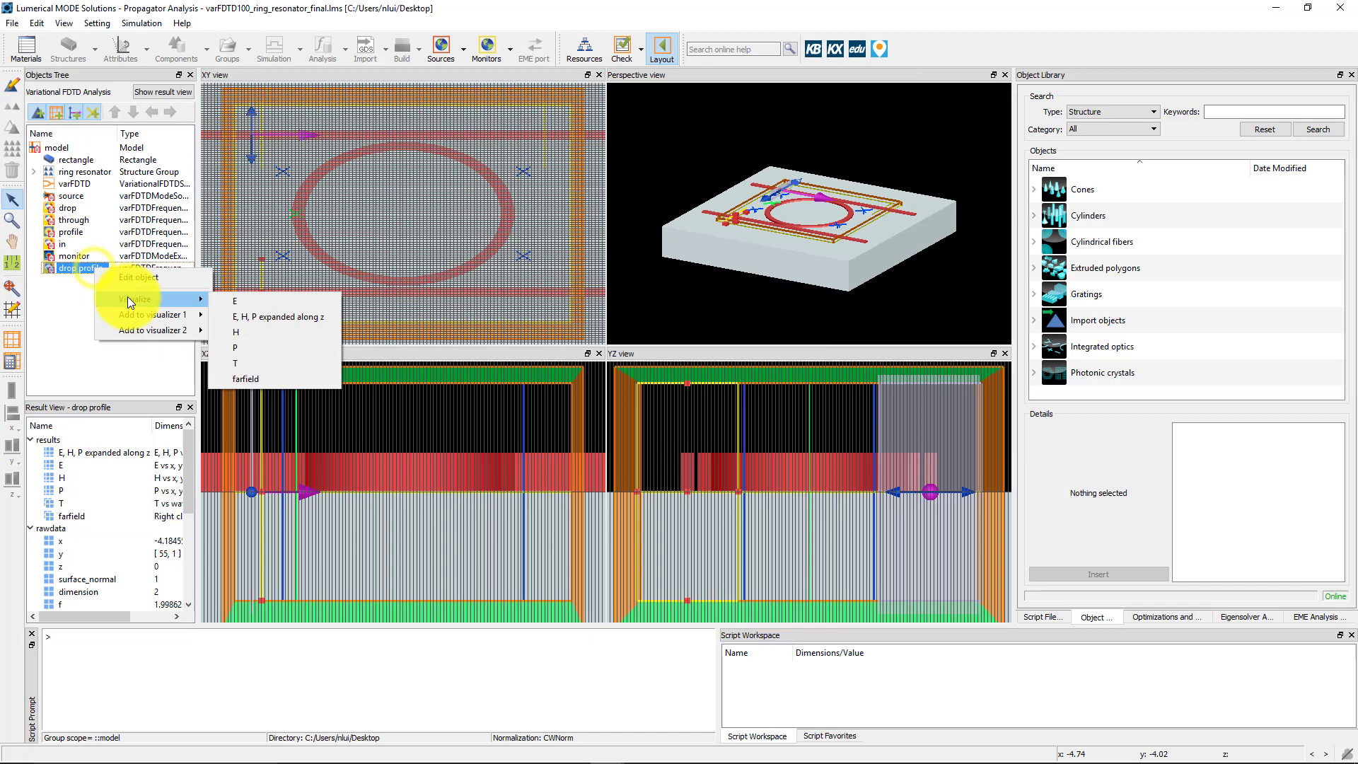
click(283, 321)
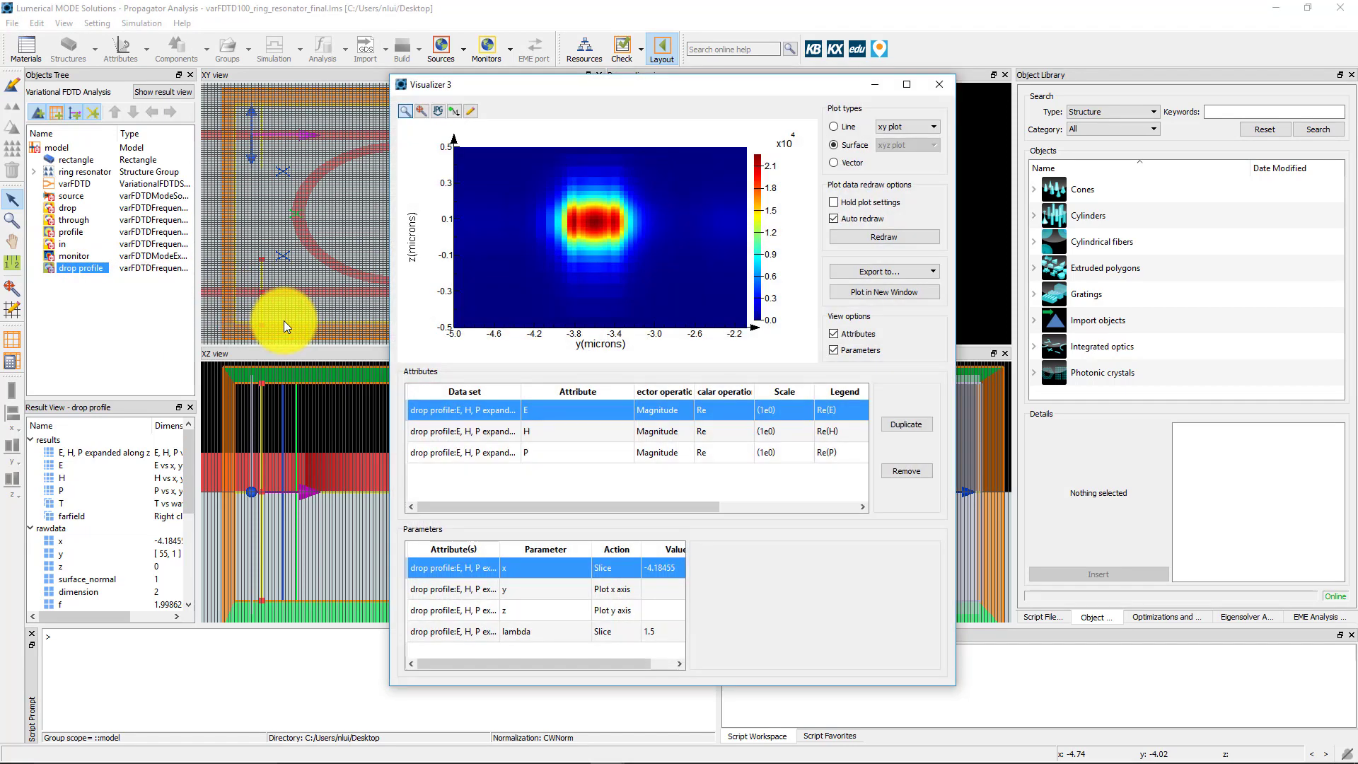